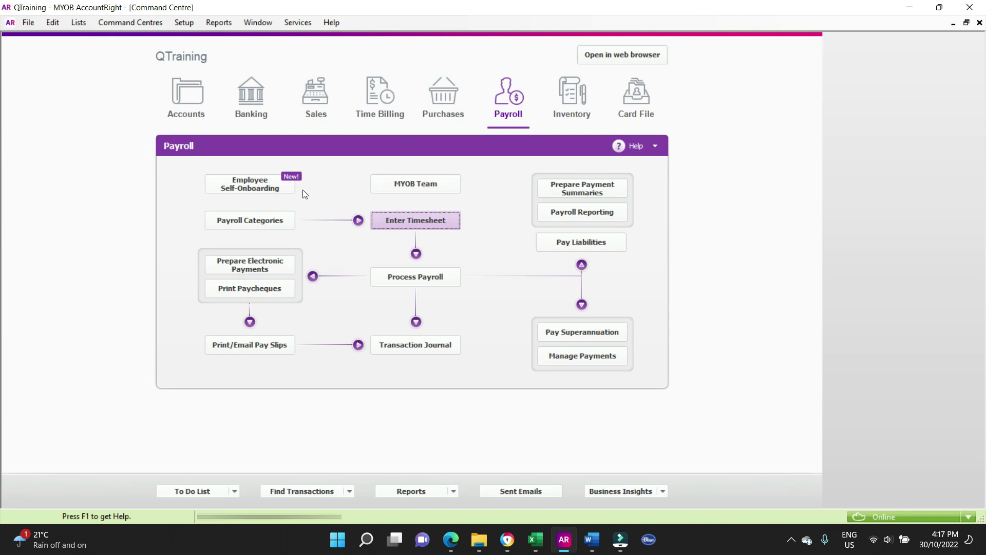
- Review the employee's TFN declaration PDF in Edge
{"action": "left_click", "coordinate": [243, 187]}
{"action": "left_click", "coordinate": [451, 539]}
{"action": "scroll", "coordinate": [819, 220], "scroll_direction": "up", "scroll_amount": 3}
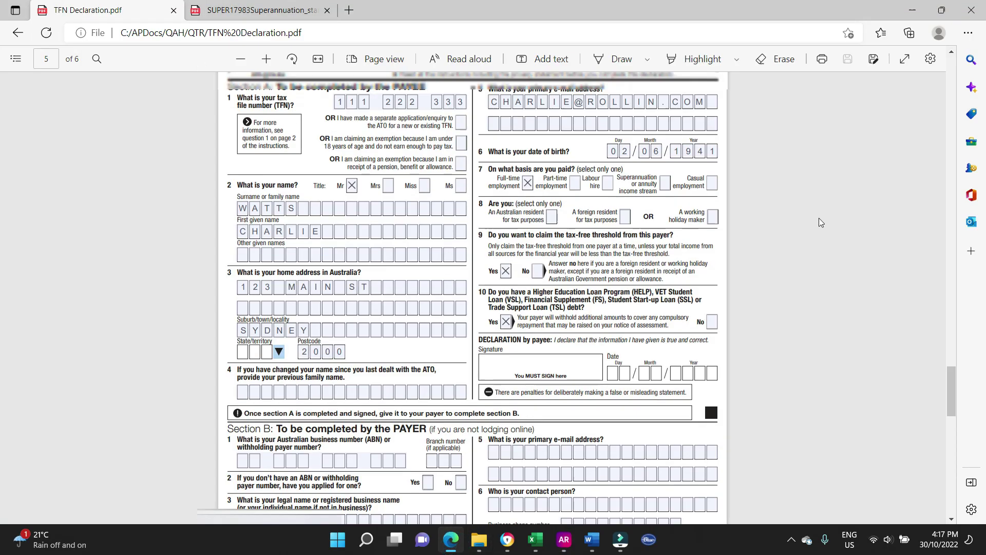
{"action": "scroll", "coordinate": [819, 223], "scroll_direction": "down", "scroll_amount": 3}
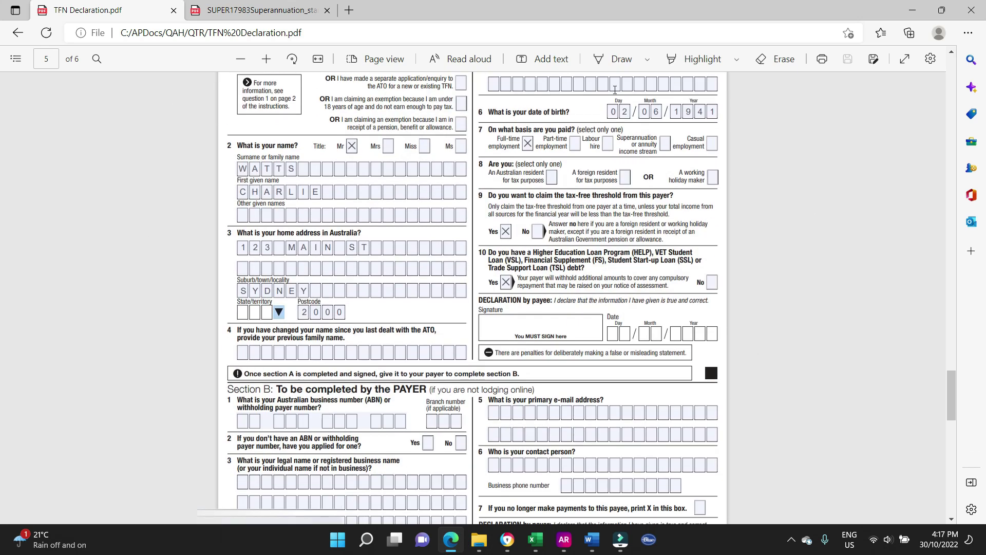
- View the super choice form's nominated fund, AUSTRALIAN SUPER, with its USI
{"action": "left_click", "coordinate": [265, 12]}
{"action": "scroll", "coordinate": [799, 267], "scroll_direction": "up", "scroll_amount": 6}
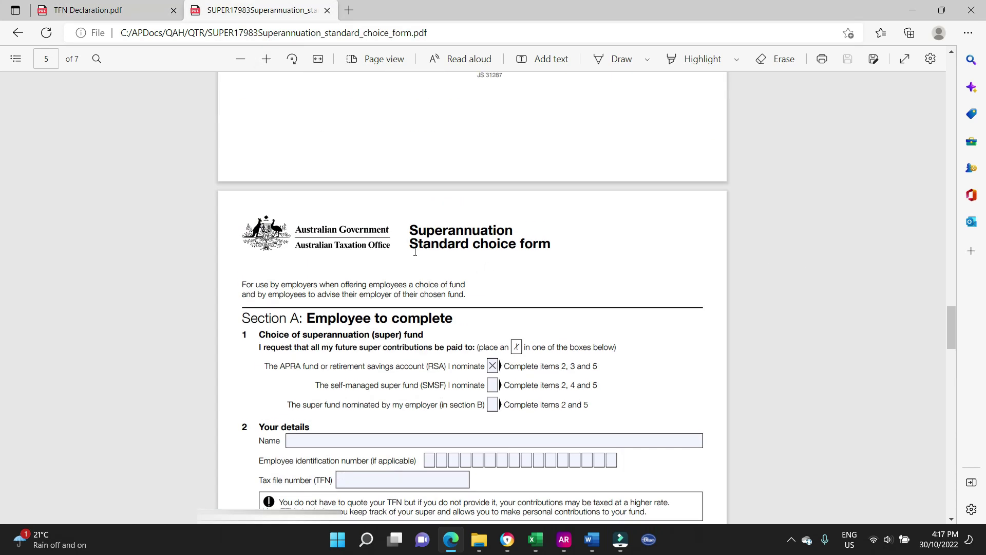
{"action": "scroll", "coordinate": [656, 253], "scroll_direction": "down", "scroll_amount": 4}
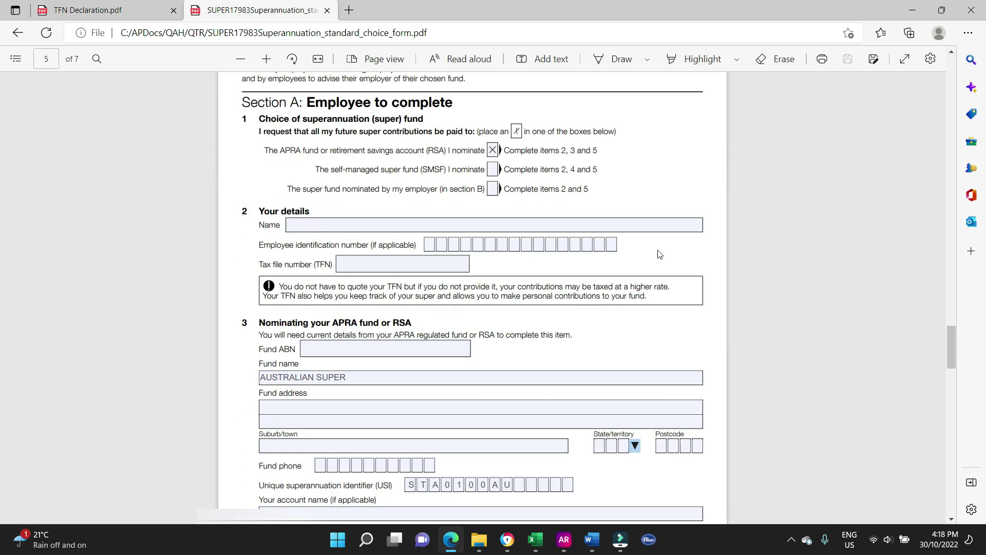
- Read the New Starter Details sheet in Word, then go back to AccountRight's Payroll command centre
{"action": "left_click", "coordinate": [592, 540]}
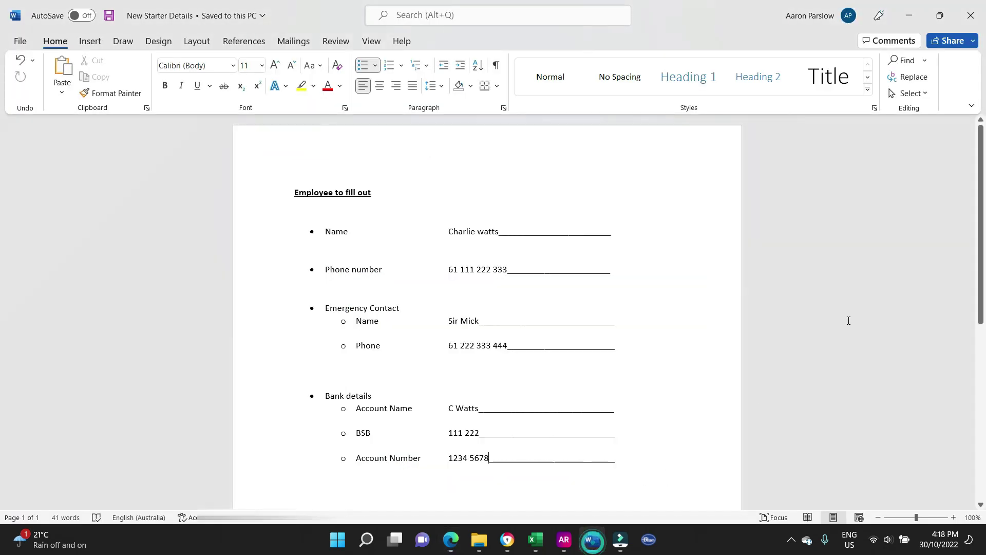
{"action": "scroll", "coordinate": [706, 230], "scroll_direction": "down", "scroll_amount": 1}
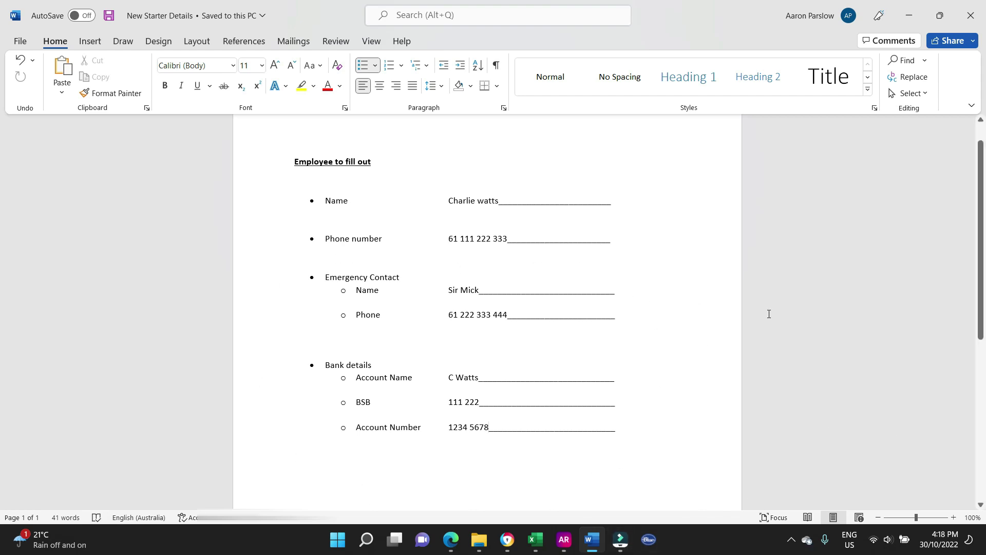
{"action": "left_click", "coordinate": [564, 546]}
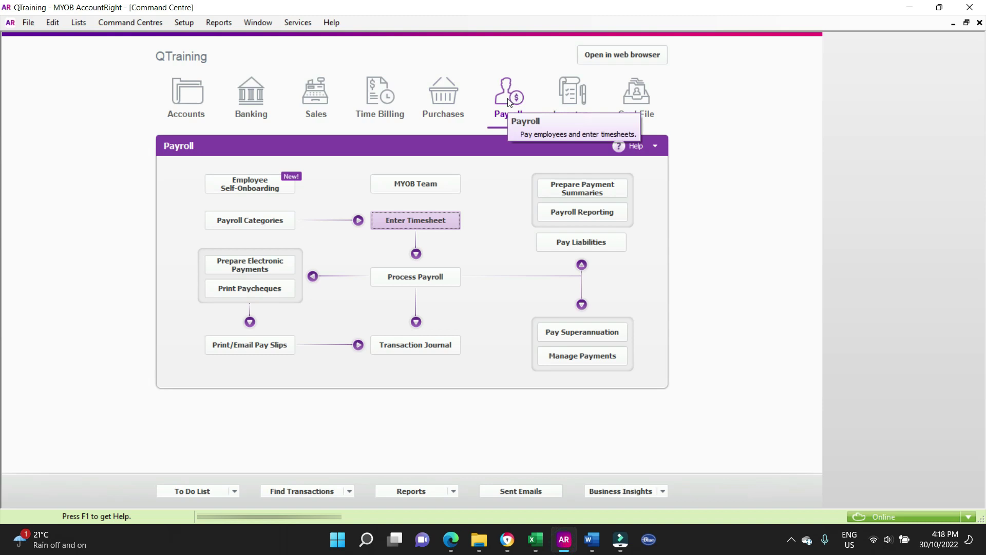
- From Card File's Cards List, filter to Employee cards and start a new employee card
{"action": "left_click", "coordinate": [639, 92]}
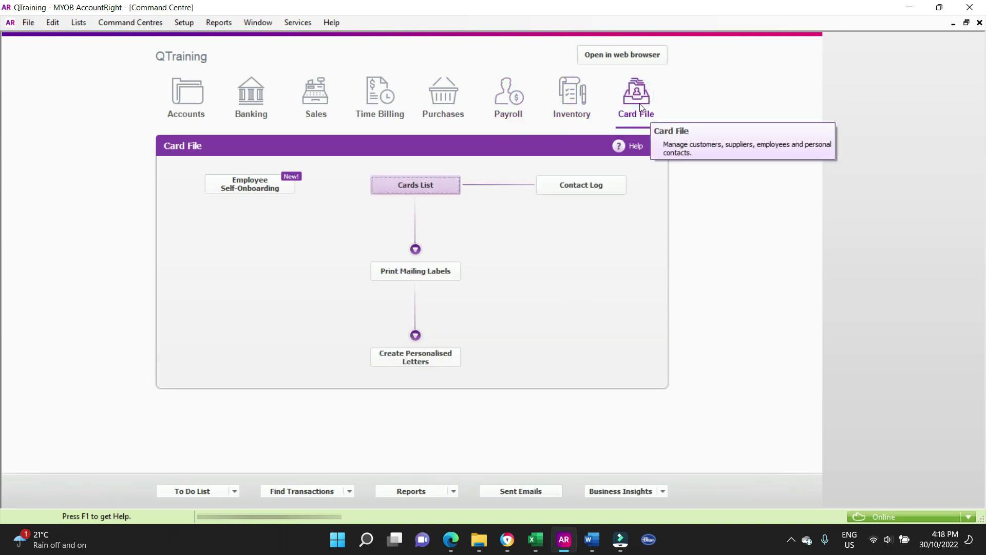
{"action": "left_click", "coordinate": [411, 181]}
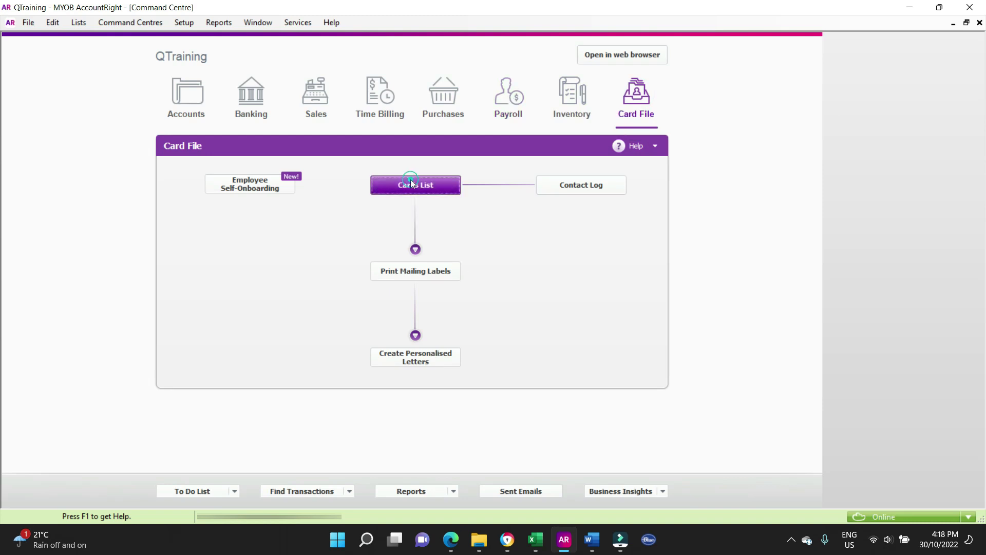
{"action": "left_click", "coordinate": [147, 69]}
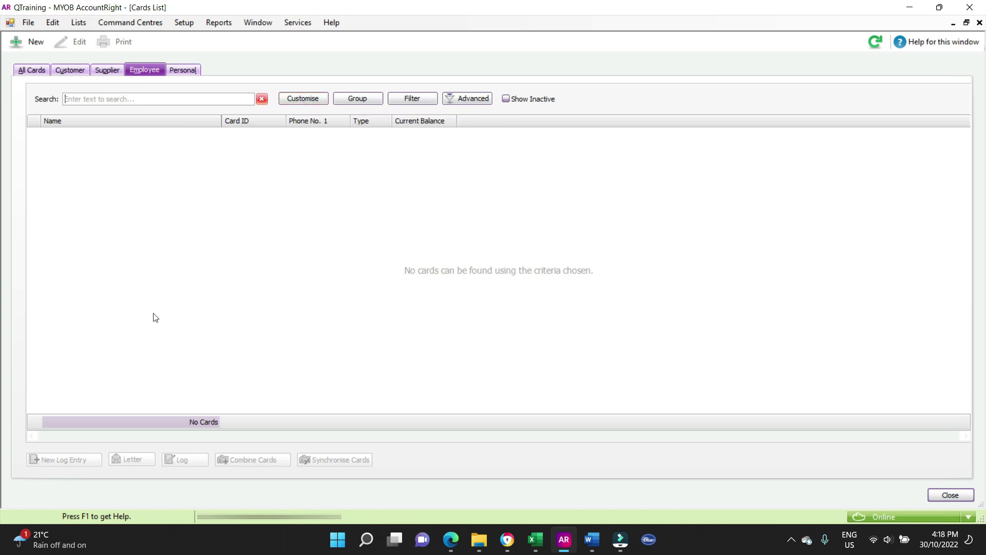
{"action": "left_click", "coordinate": [34, 42]}
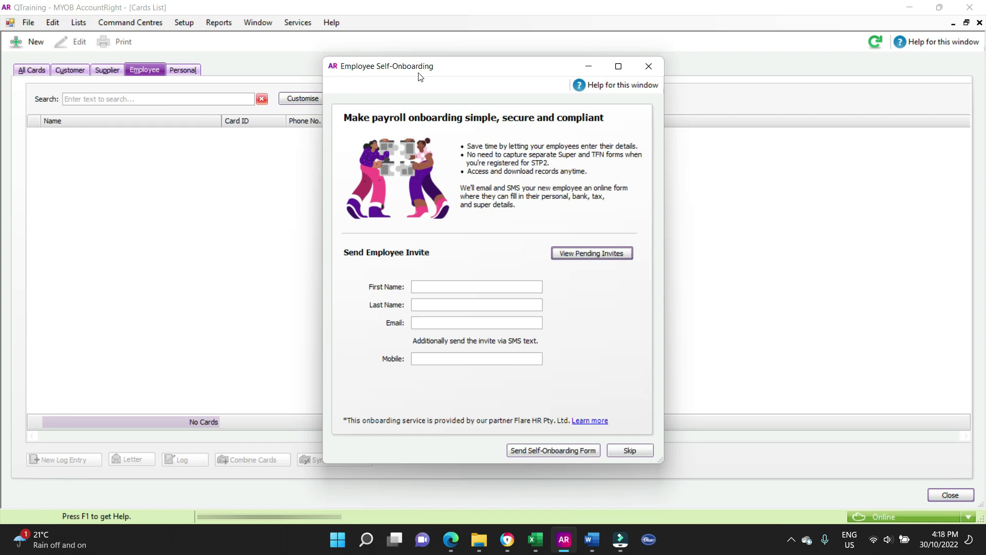
- Skip self-onboarding and enter the employee's last and first name from the TFN declaration
{"action": "left_click", "coordinate": [645, 455]}
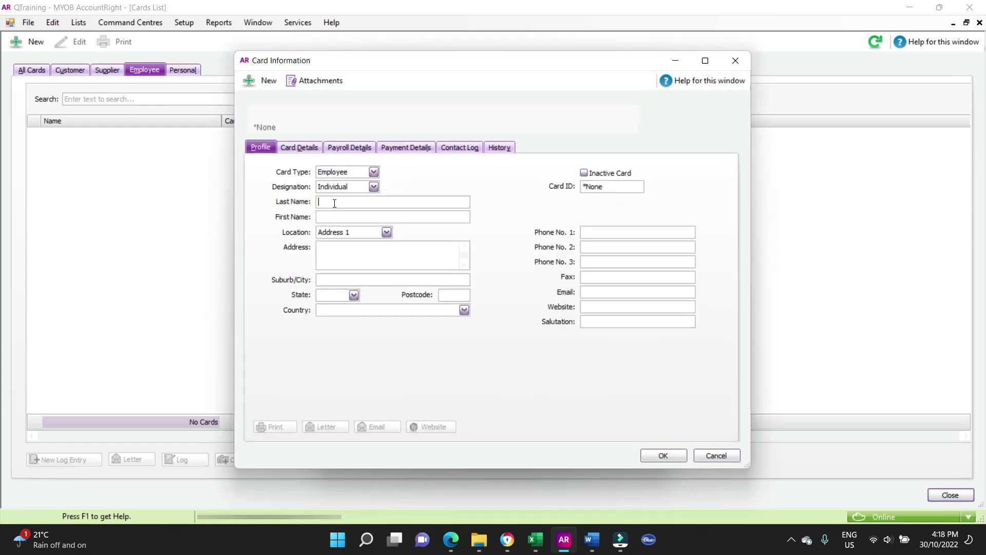
{"action": "left_click", "coordinate": [452, 539]}
{"action": "left_click", "coordinate": [87, 9]}
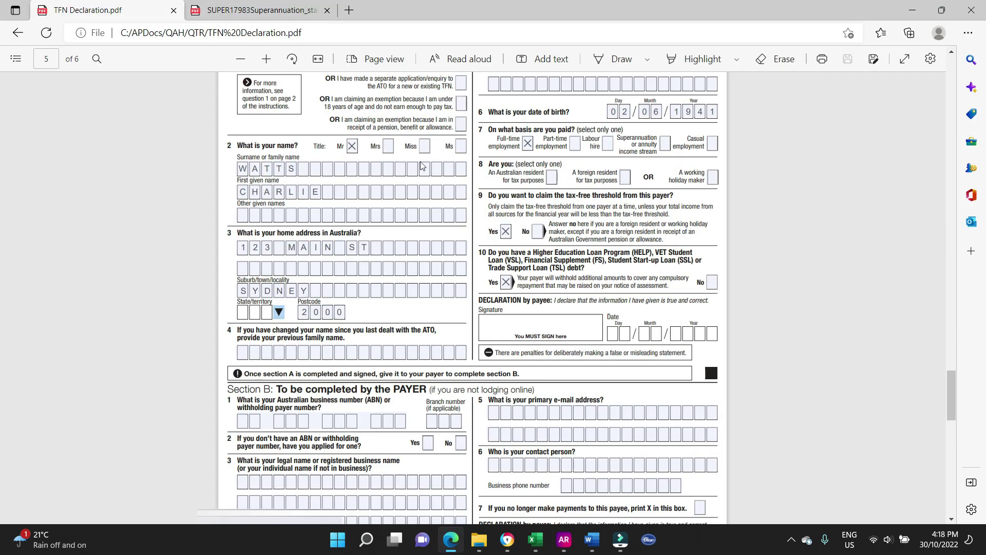
{"action": "key", "text": "alt+Tab"}
{"action": "type", "text": "Watts"}
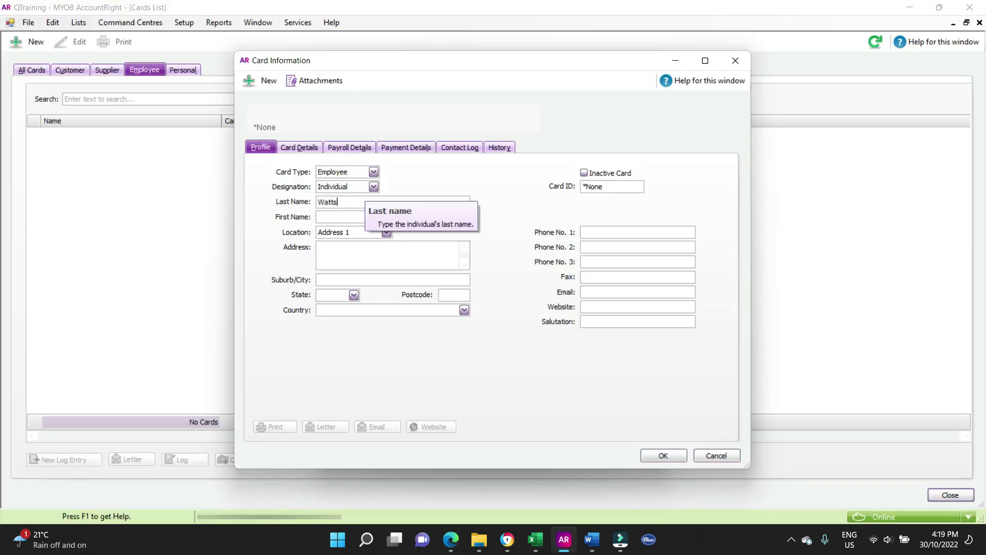
{"action": "key", "text": "Tab"}
{"action": "type", "text": "Charlie"}
{"action": "key", "text": "Tab"}
{"action": "key", "text": "Tab"}
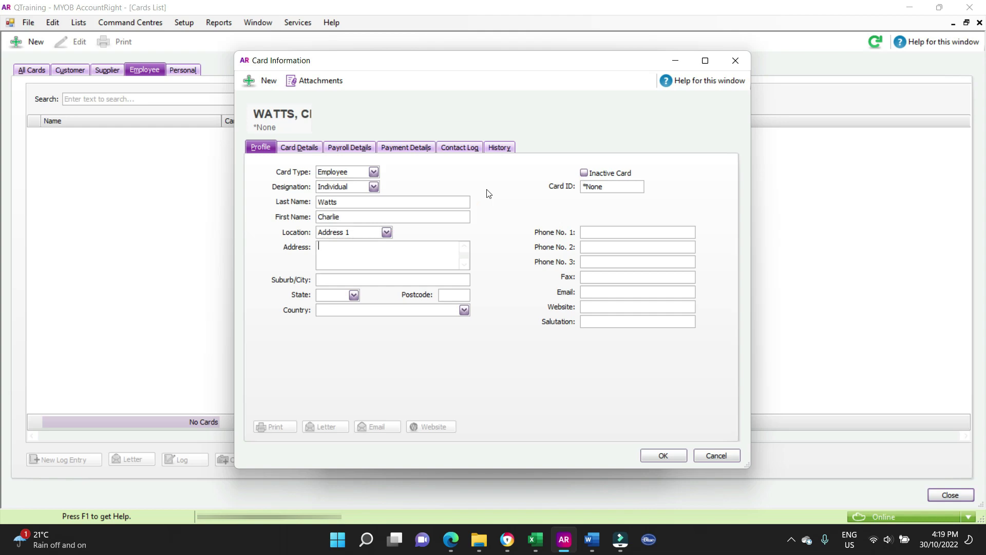
- Enter the employee's street address and suburb, and choose NSW as the state
{"action": "key", "text": "alt+Tab"}
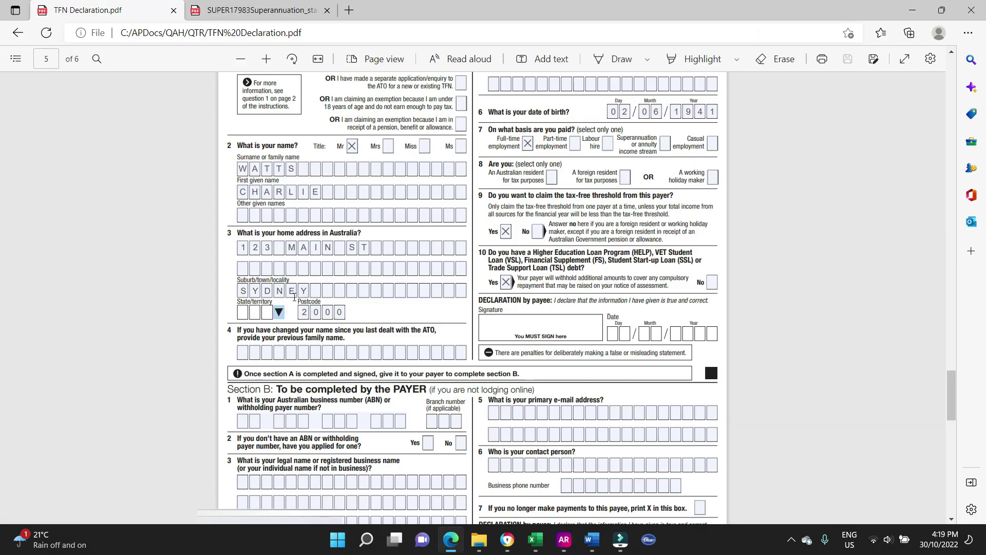
{"action": "key", "text": "alt+Tab"}
{"action": "type", "text": "123 Main St"}
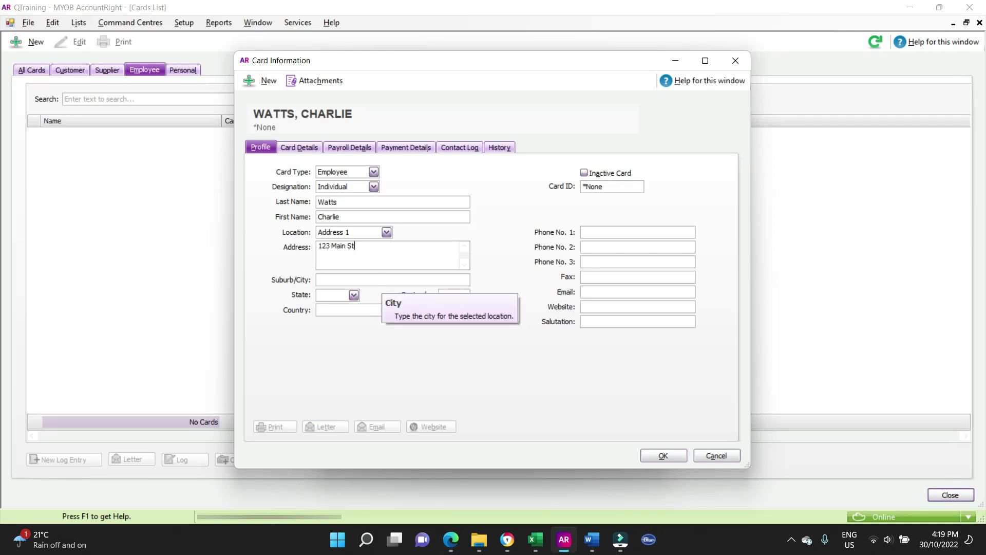
{"action": "type", "text": "Sydney"}
{"action": "key", "text": "Tab"}
{"action": "type", "text": "N"}
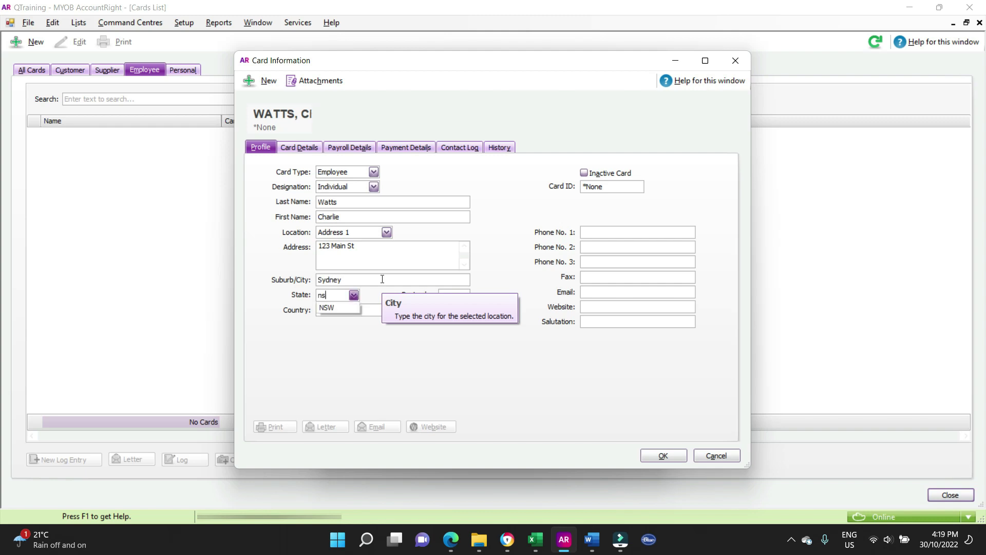
{"action": "left_click", "coordinate": [325, 308]}
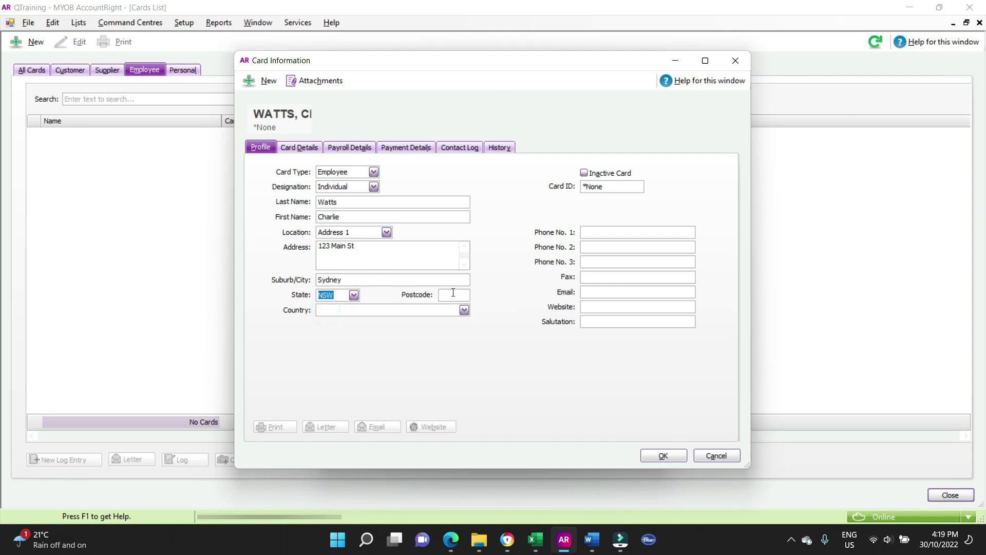
{"action": "key", "text": "Tab"}
- Enter the postcode and copy the employee's phone number from Word into Phone No. 1
{"action": "type", "text": "2000"}
{"action": "left_click", "coordinate": [589, 211]}
{"action": "left_click", "coordinate": [594, 232]}
{"action": "left_click", "coordinate": [592, 539]}
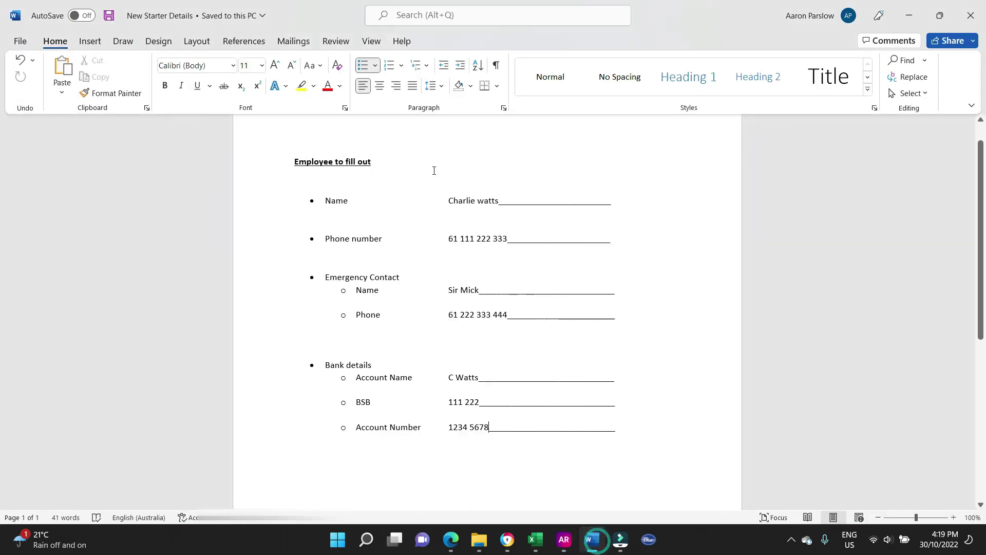
{"action": "left_click_drag", "start_coordinate": [506, 238], "coordinate": [448, 239]}
{"action": "key", "text": "ctrl+c"}
{"action": "key", "text": "alt+Tab"}
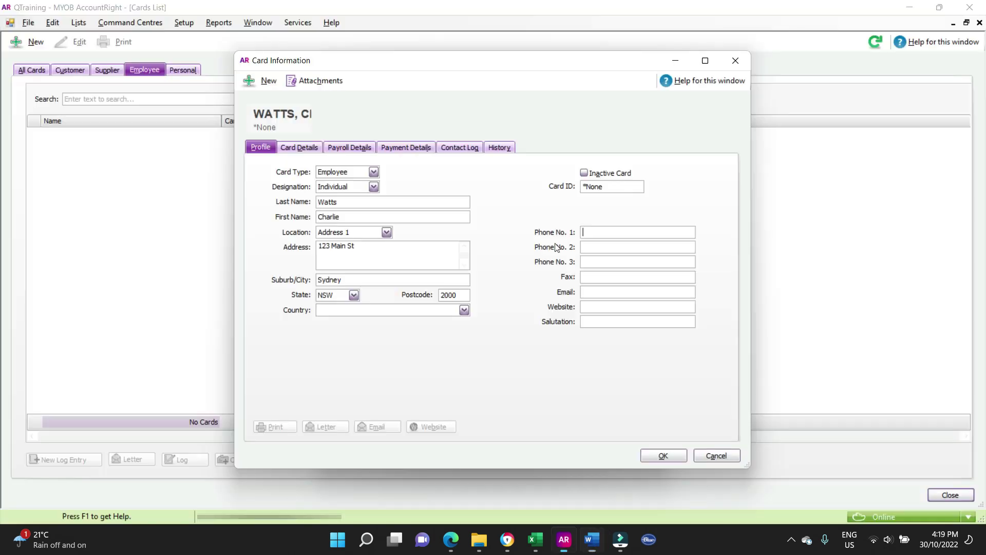
{"action": "key", "text": "ctrl+v"}
- Enter the employee's e-mail address, read from the TFN declaration
{"action": "left_click", "coordinate": [603, 292]}
{"action": "mouse_move", "coordinate": [451, 539]}
{"action": "left_click", "coordinate": [443, 482]}
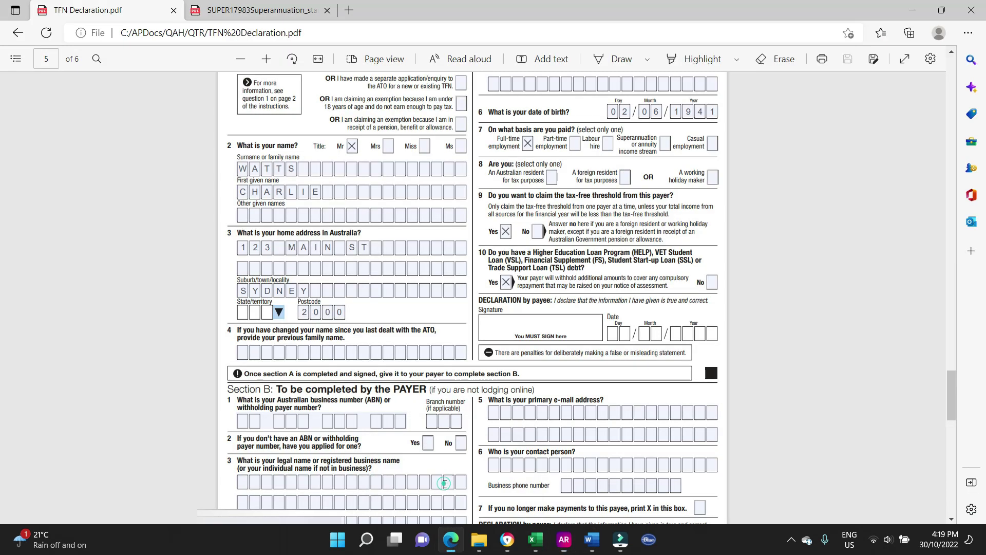
{"action": "scroll", "coordinate": [683, 153], "scroll_direction": "up", "scroll_amount": 3}
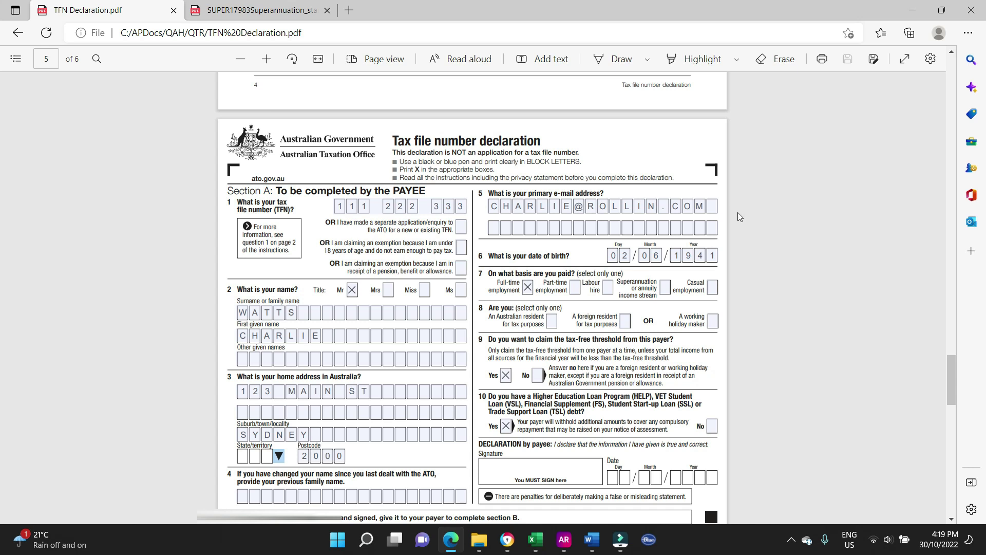
{"action": "key", "text": "alt+Tab"}
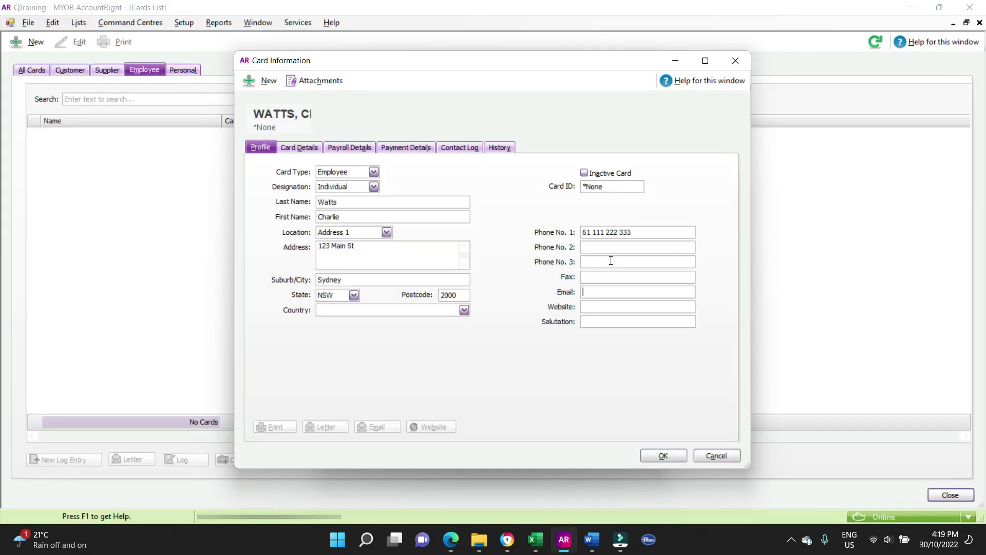
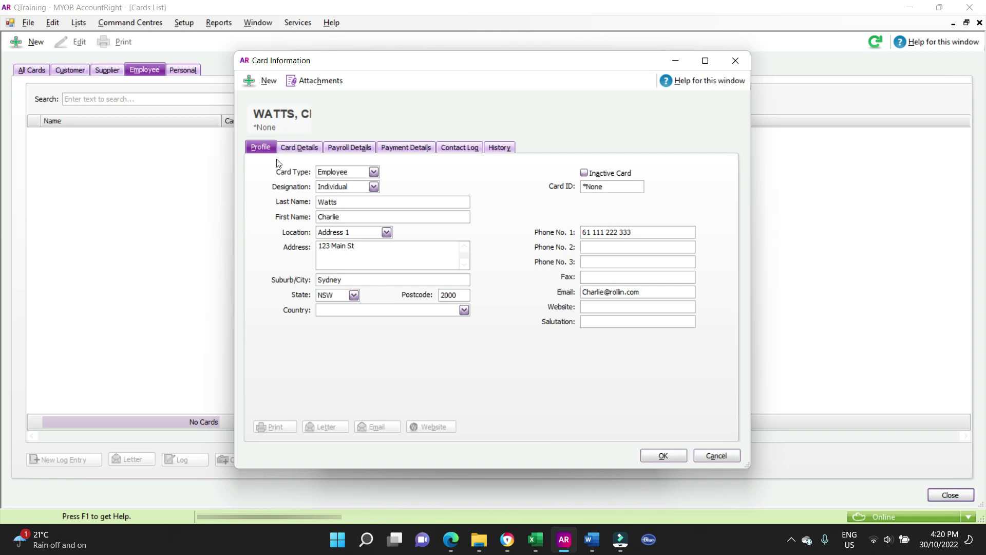
{"action": "left_click", "coordinate": [299, 148]}
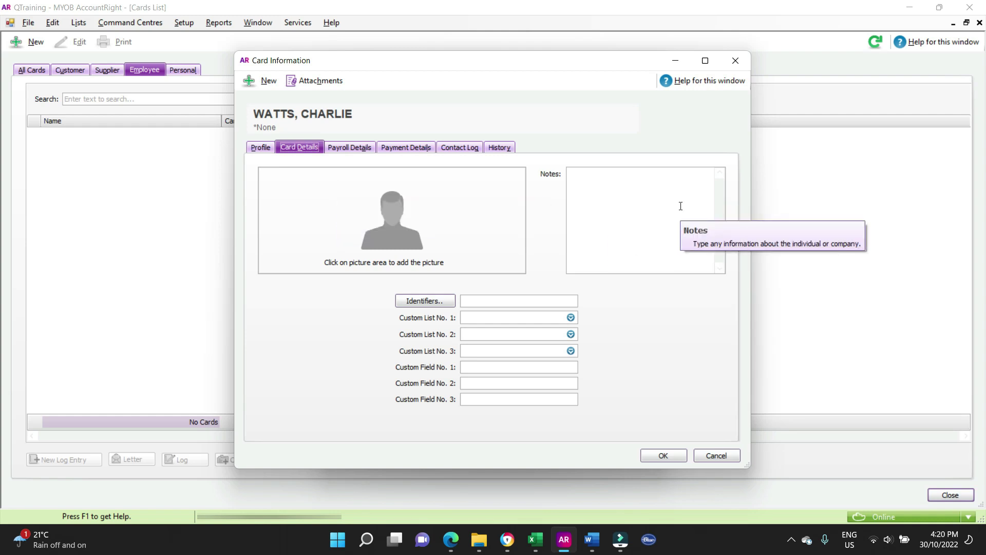
{"action": "left_click", "coordinate": [347, 152]}
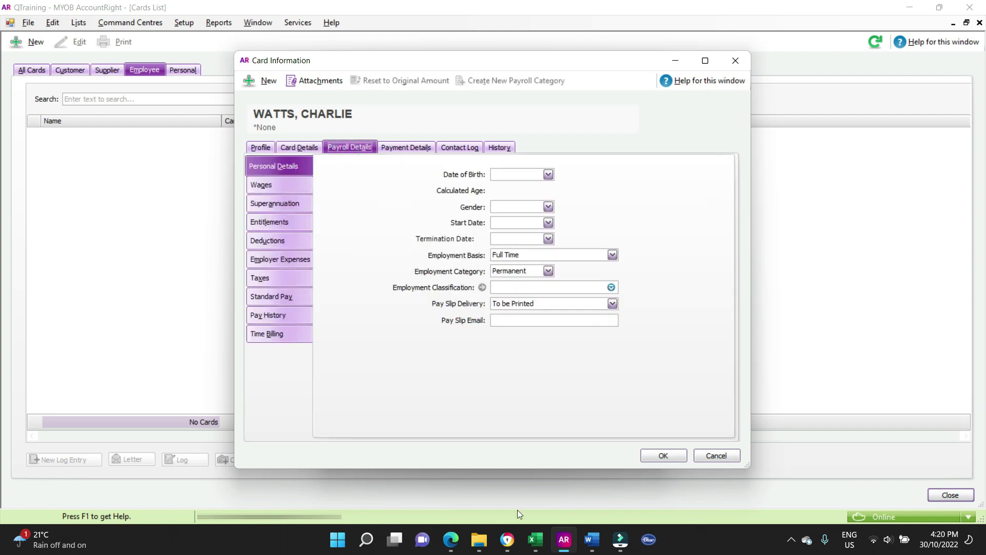
{"action": "mouse_move", "coordinate": [593, 542]}
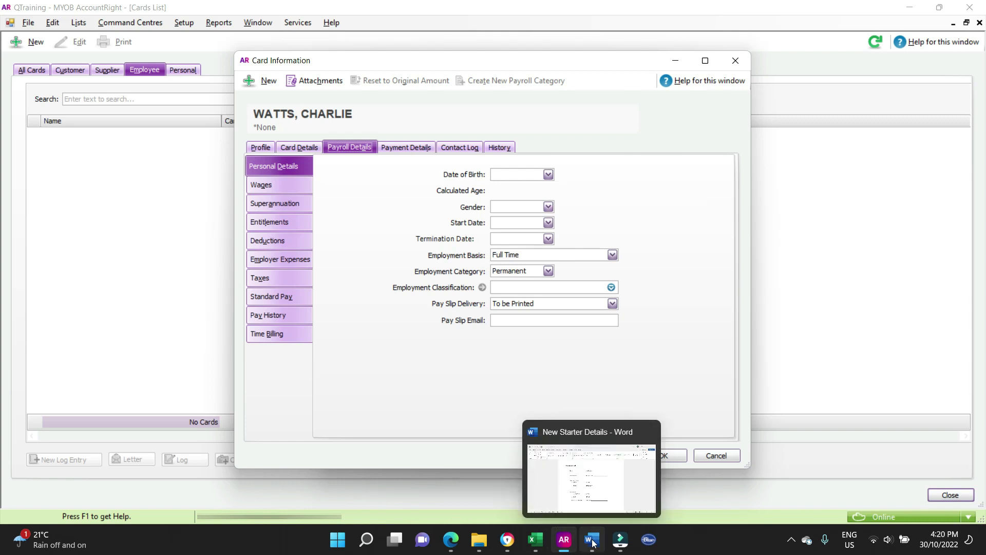
{"action": "left_click", "coordinate": [451, 539]}
{"action": "scroll", "coordinate": [317, 318], "scroll_direction": "down", "scroll_amount": 2}
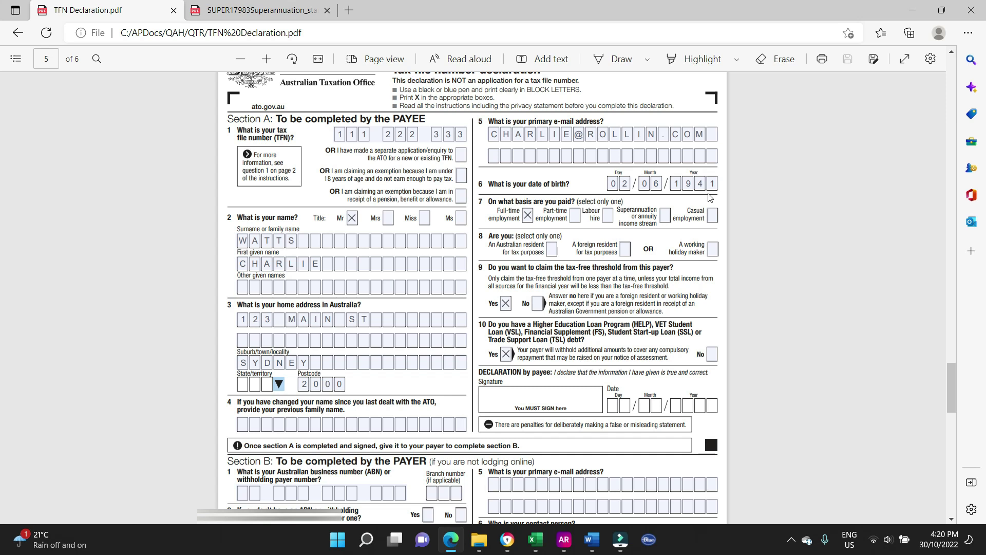
{"action": "key", "text": "alt+Tab"}
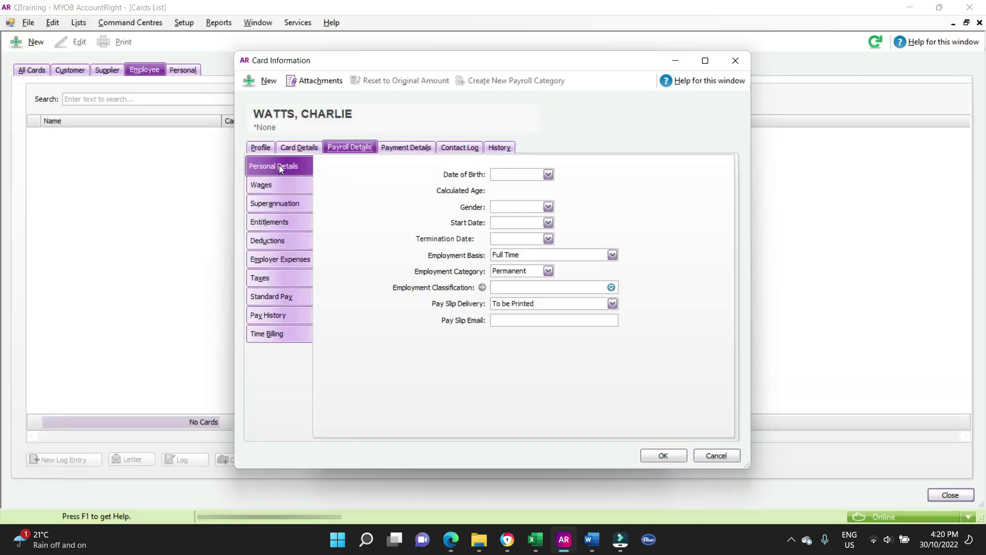
{"action": "left_click", "coordinate": [532, 174]}
{"action": "type", "text": "2/06/1941"}
{"action": "key", "text": "Tab"}
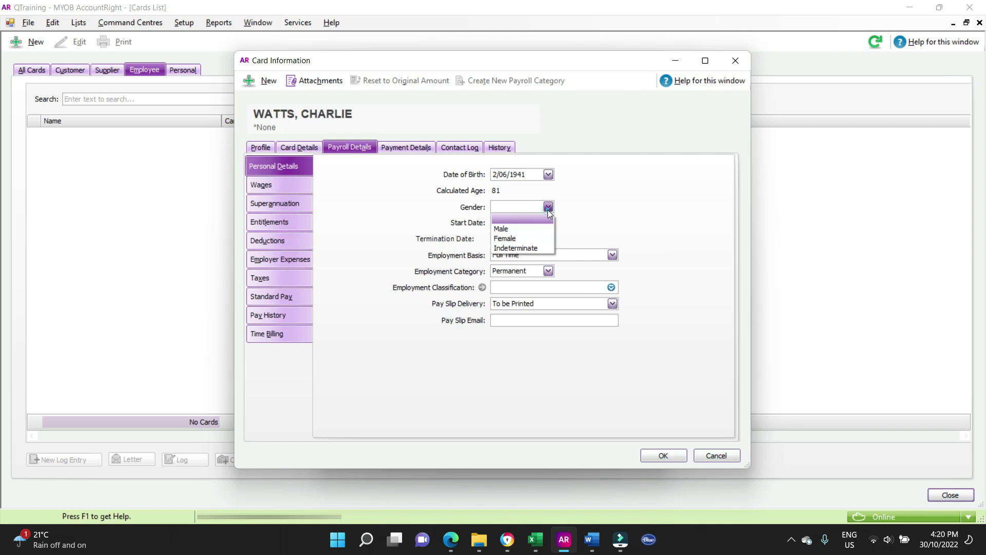
{"action": "left_click", "coordinate": [534, 228]}
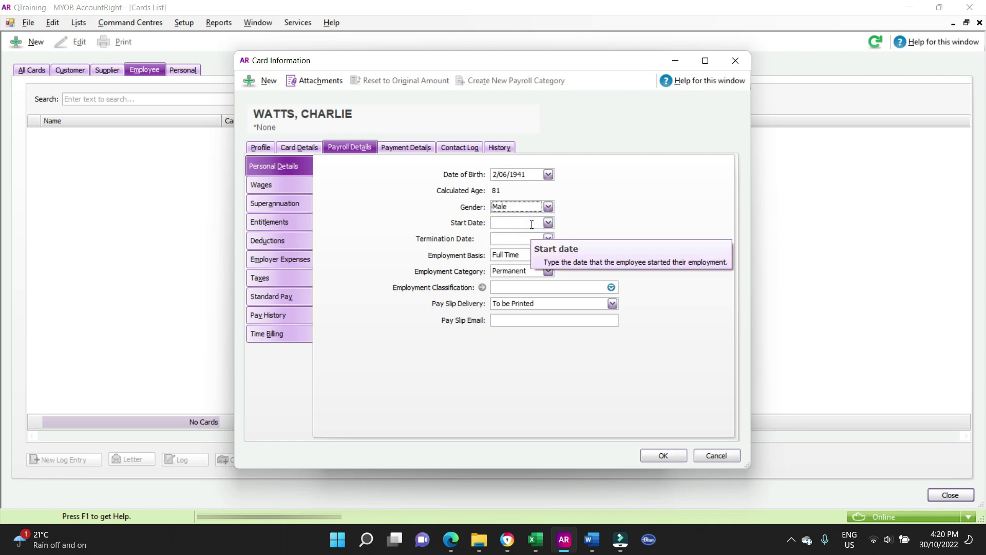
- Enter the employment start date 24/10/2022
{"action": "key", "text": "alt+Tab"}
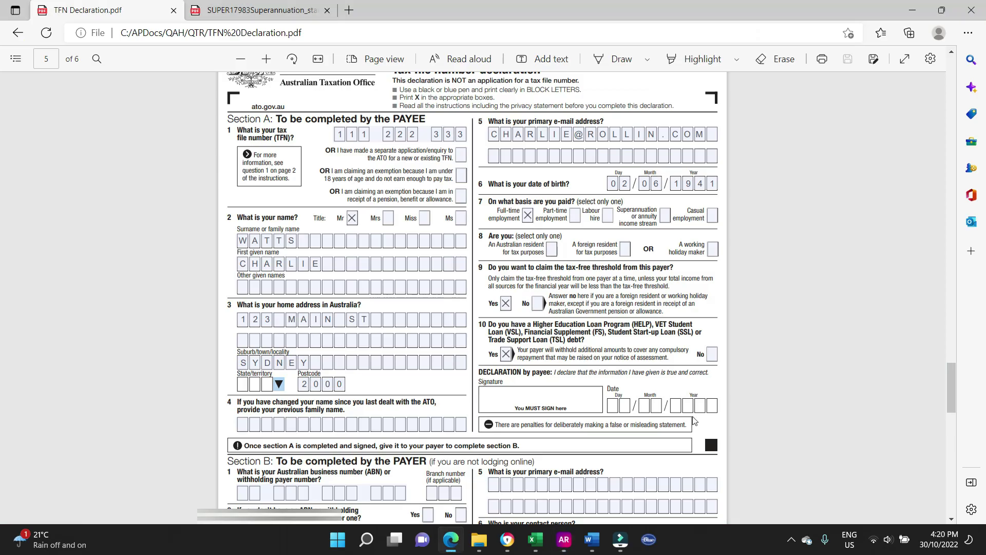
{"action": "key", "text": "alt+Tab"}
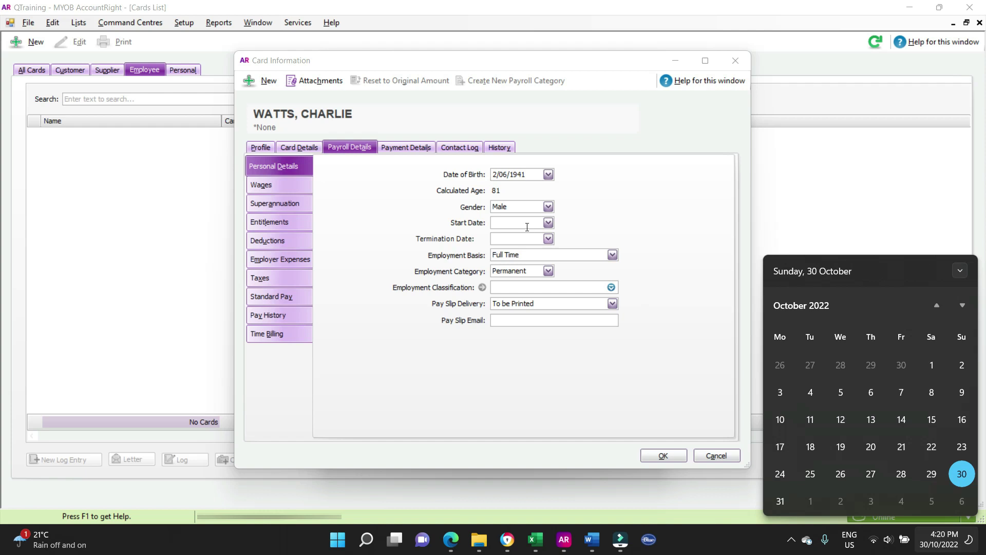
{"action": "left_click", "coordinate": [507, 224]}
{"action": "type", "text": "24/10/2022"}
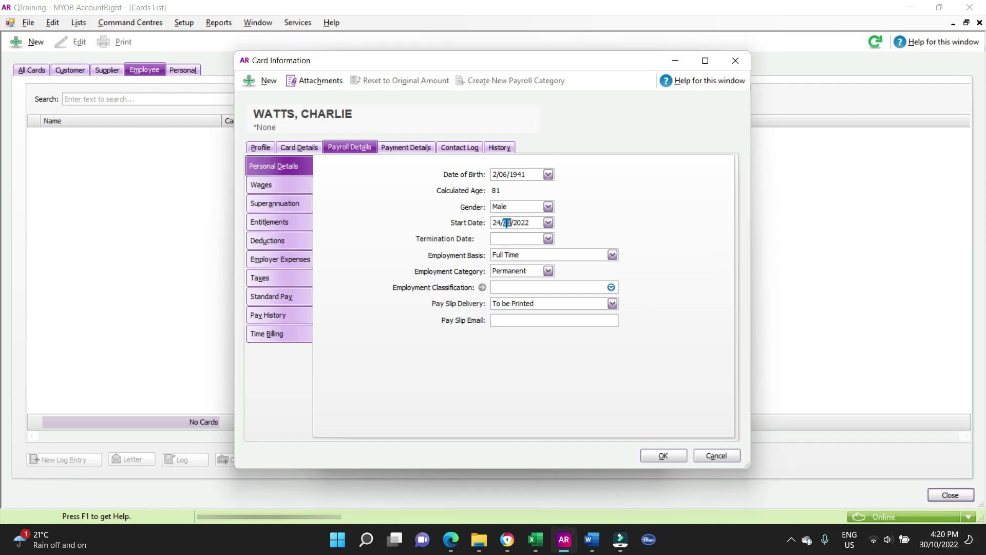
{"action": "key", "text": "Tab"}
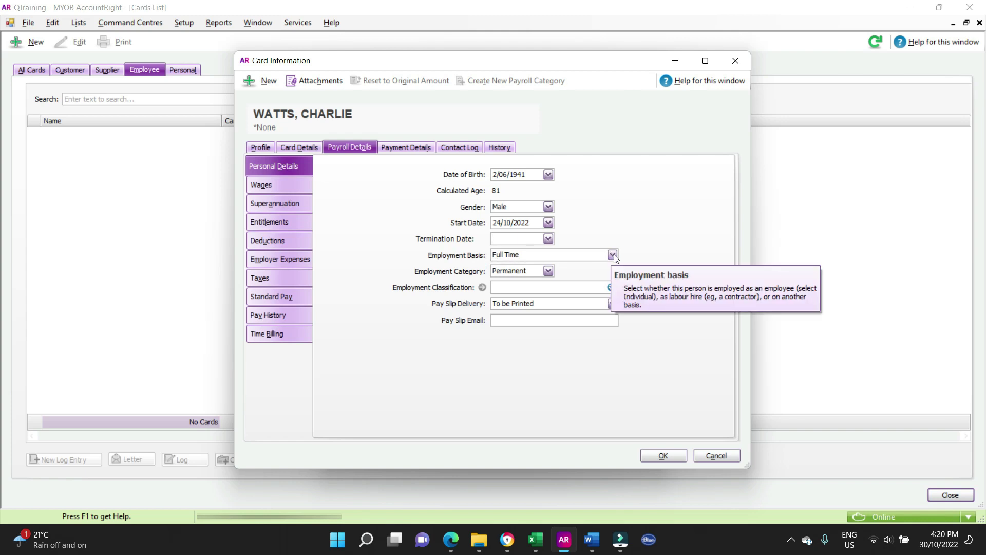
- Keep employment basis Full Time and category Permanent
{"action": "left_click", "coordinate": [460, 548]}
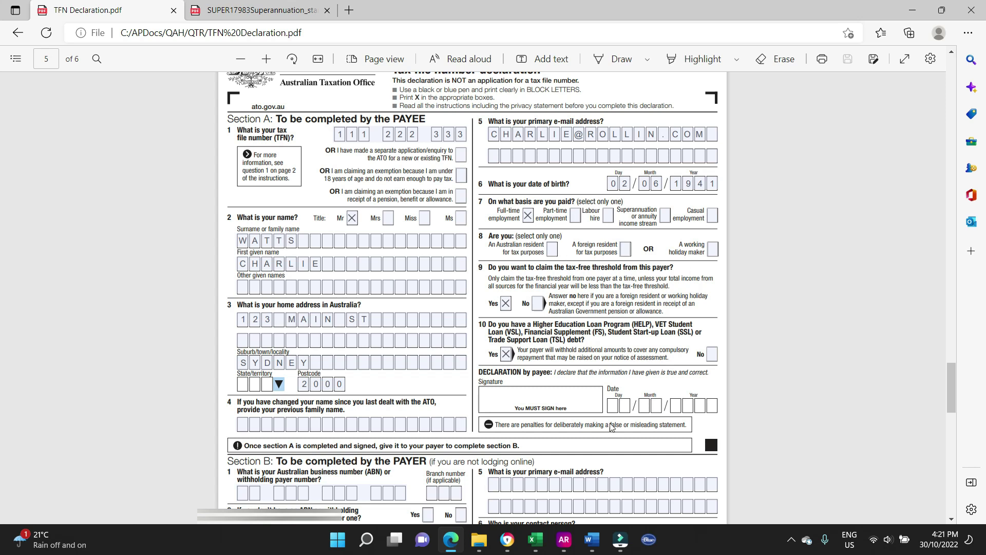
{"action": "left_click", "coordinate": [563, 539]}
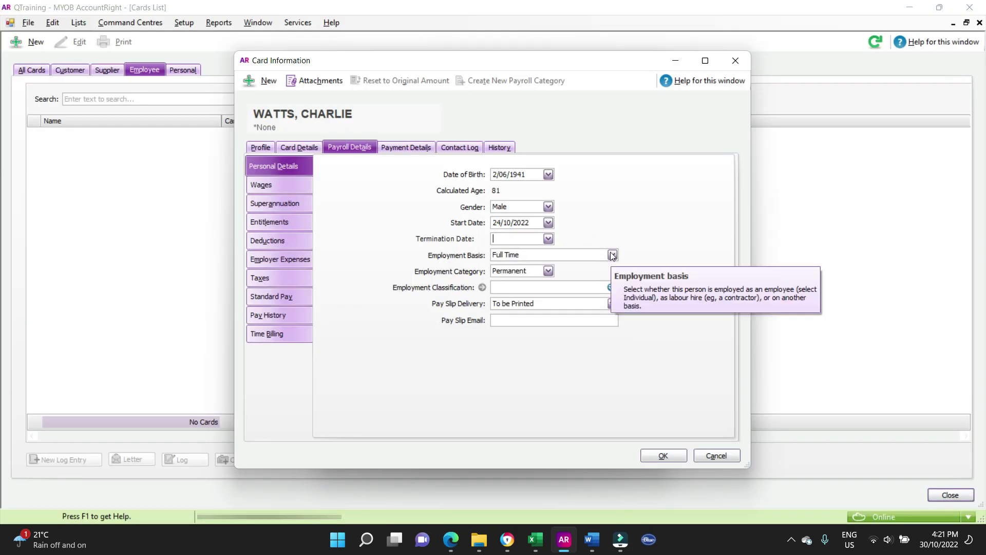
{"action": "left_click", "coordinate": [612, 254]}
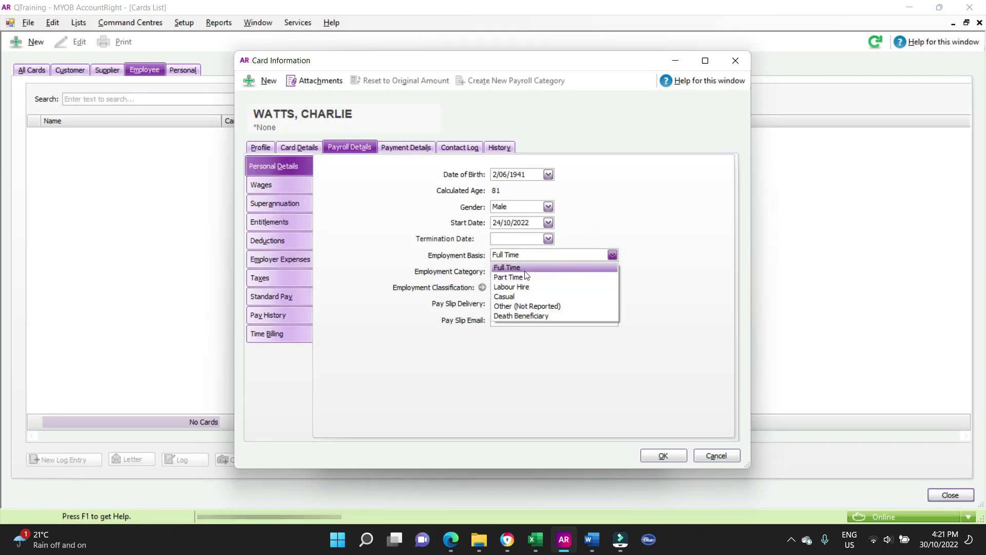
{"action": "left_click", "coordinate": [525, 268]}
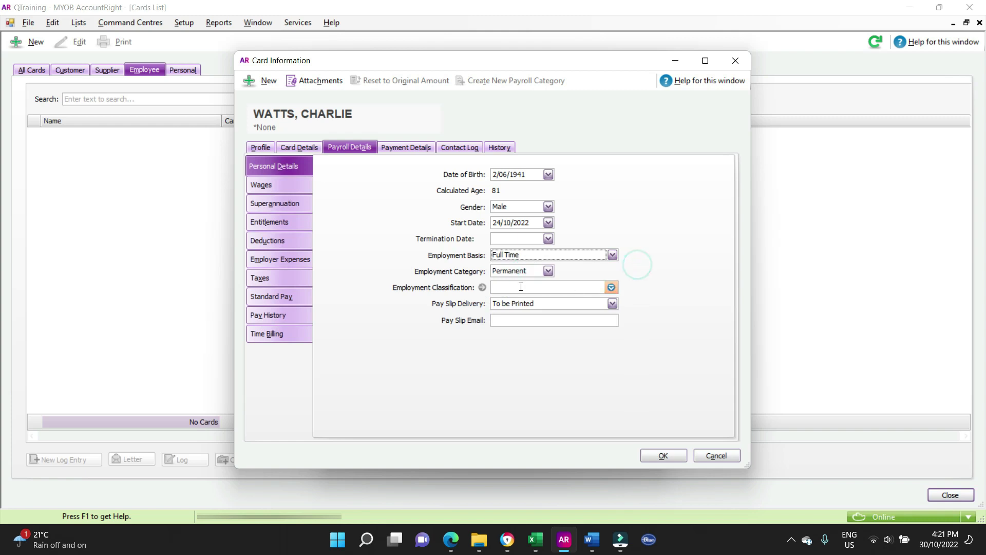
{"action": "left_click", "coordinate": [548, 271]}
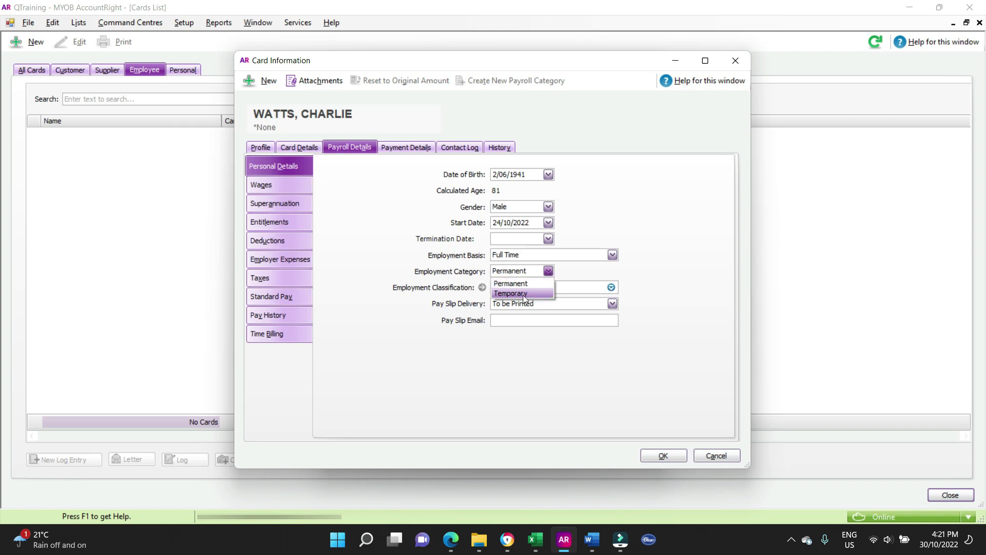
{"action": "left_click", "coordinate": [662, 277]}
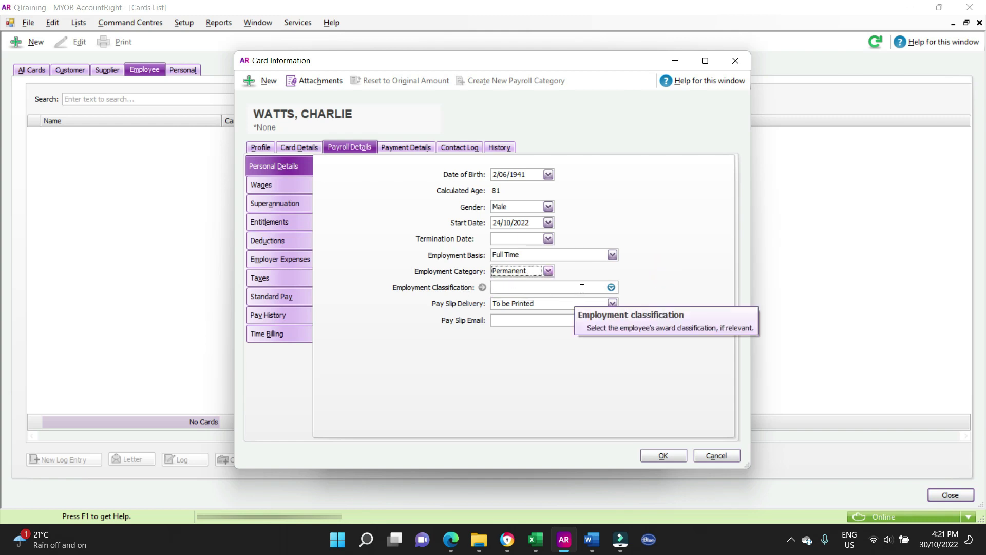
- Clear the employment classification and set pay slip delivery to To be Emailed
{"action": "left_click", "coordinate": [611, 287]}
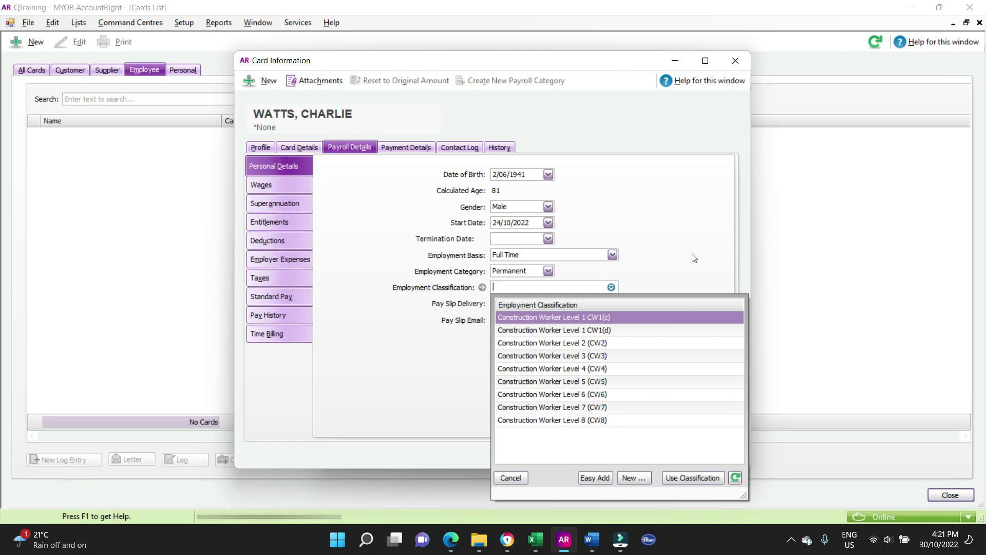
{"action": "key", "text": "Return"}
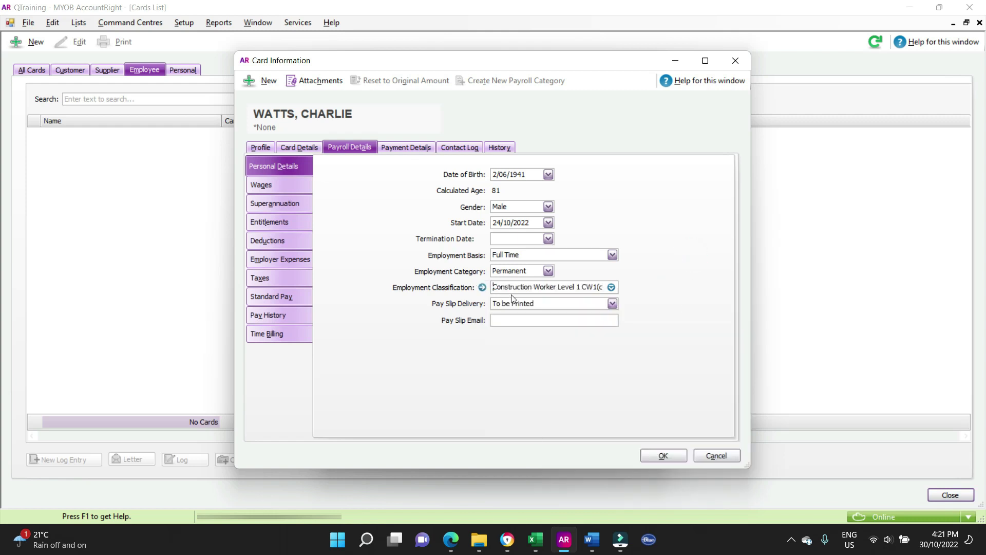
{"action": "left_click_drag", "start_coordinate": [494, 288], "coordinate": [710, 293]}
{"action": "key", "text": "Delete"}
{"action": "left_click", "coordinate": [709, 293]}
{"action": "left_click", "coordinate": [612, 303]}
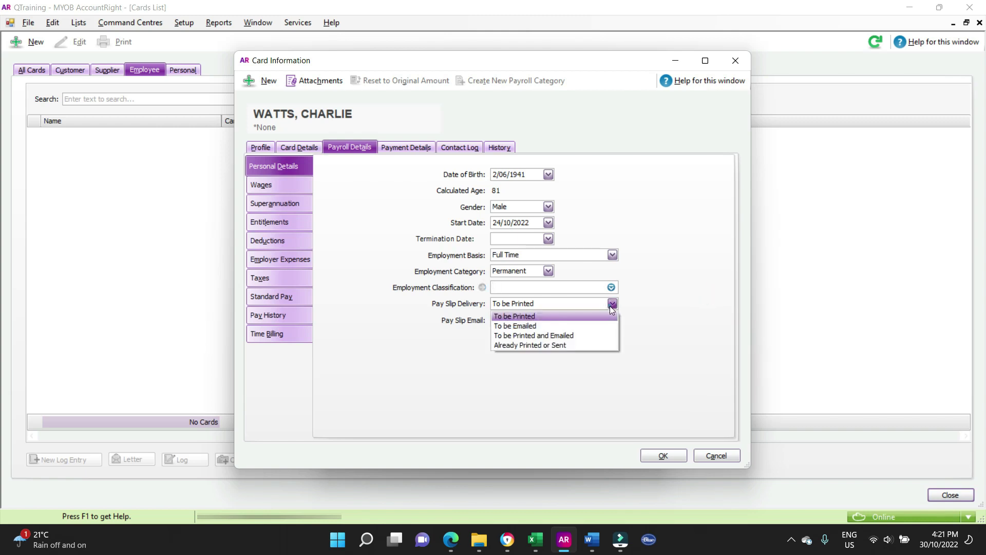
{"action": "left_click", "coordinate": [560, 326]}
{"action": "left_click", "coordinate": [672, 295]}
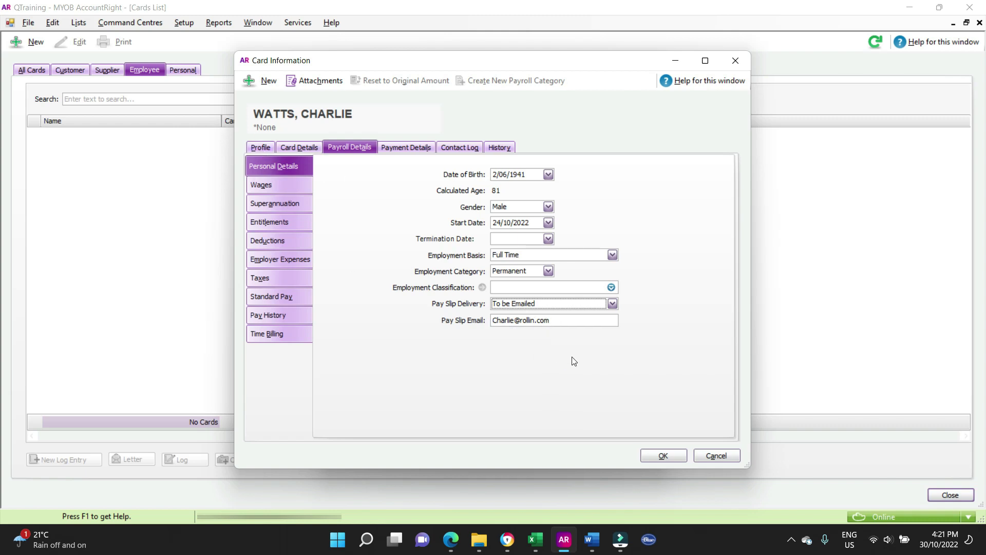
- Set the wages to Hourly at $35.00, paid Weekly
{"action": "left_click", "coordinate": [279, 186]}
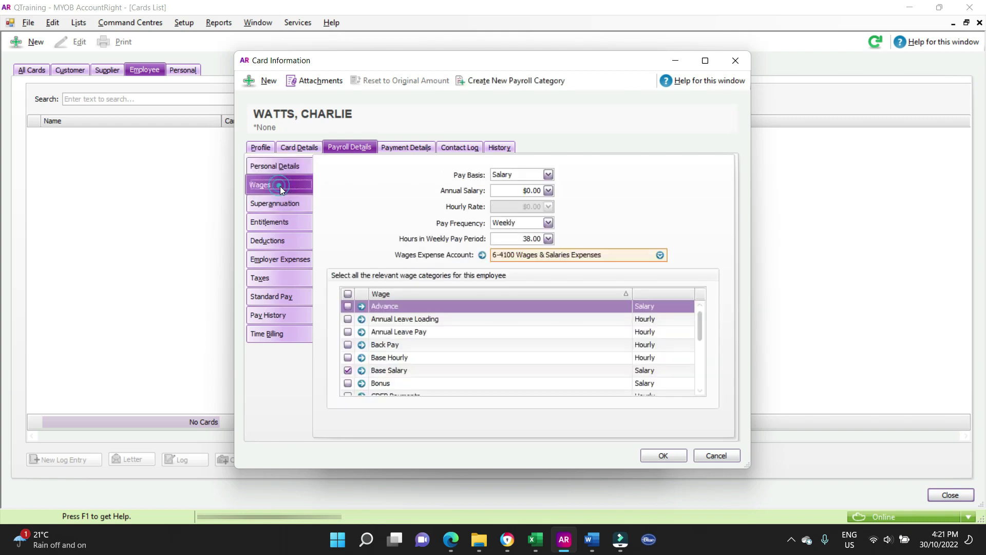
{"action": "left_click", "coordinate": [548, 176]}
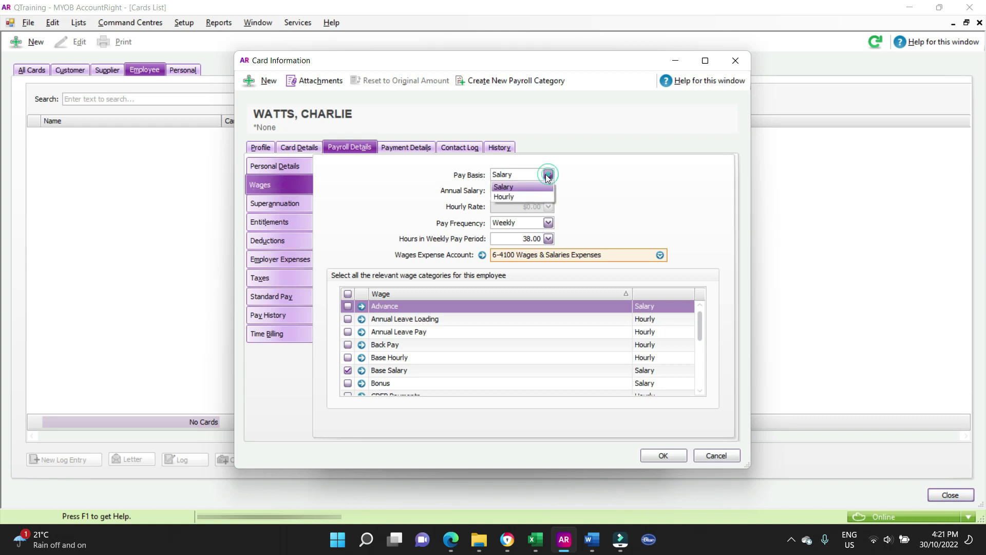
{"action": "left_click", "coordinate": [529, 196]}
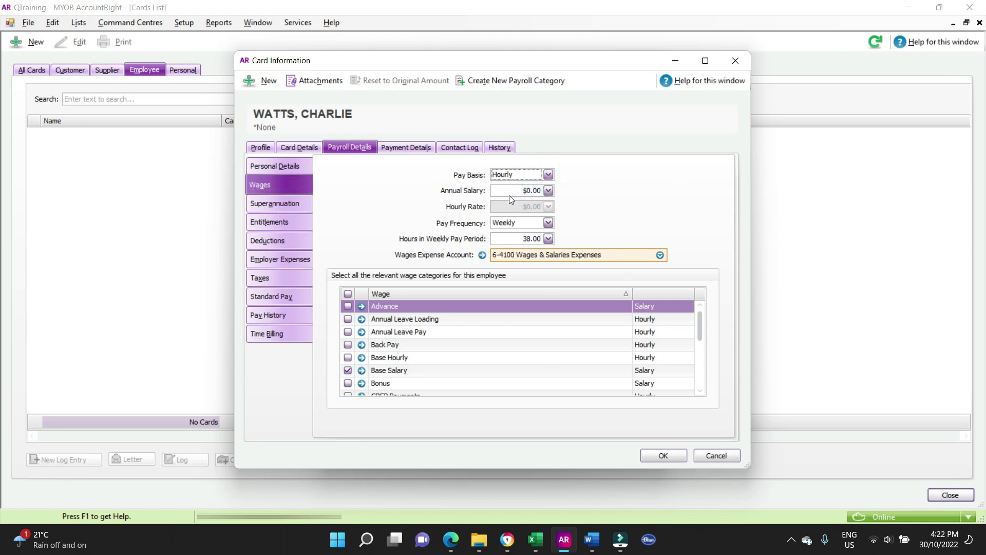
{"action": "left_click", "coordinate": [509, 207]}
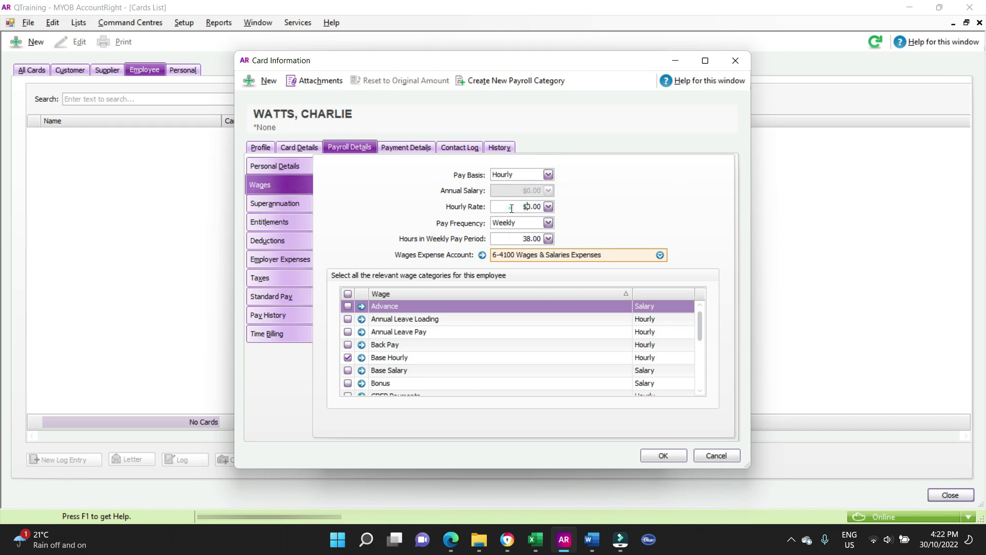
{"action": "left_click", "coordinate": [509, 204]}
{"action": "type", "text": "35"}
{"action": "key", "text": "Tab"}
{"action": "left_click", "coordinate": [548, 224]}
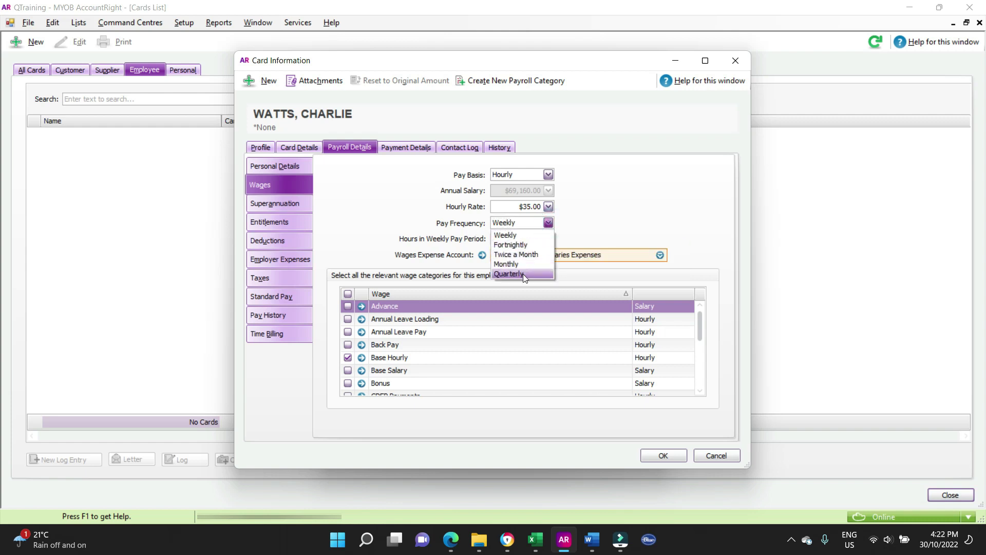
{"action": "left_click", "coordinate": [525, 235]}
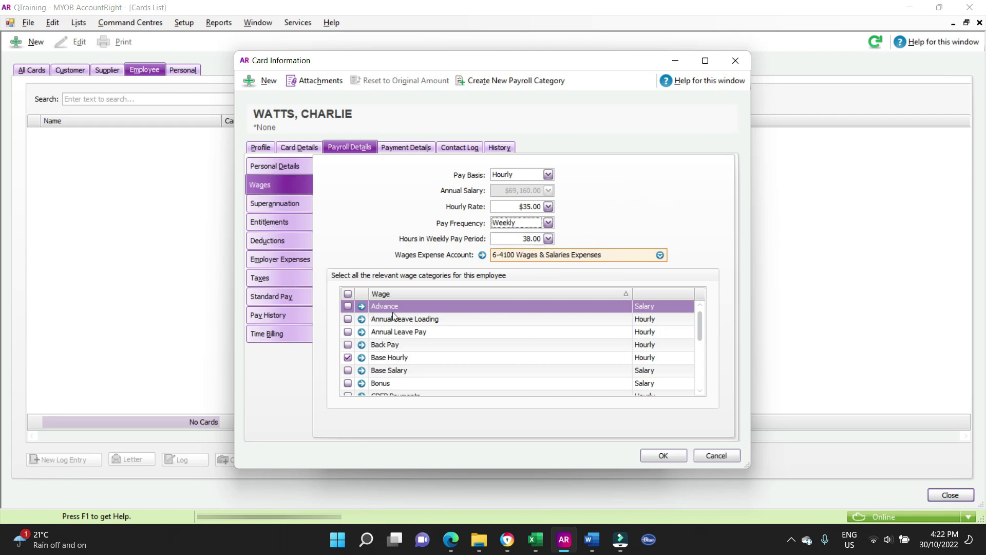
- Check Base Hourly's details and tick the Overtime (1.5x) wage category
{"action": "scroll", "coordinate": [394, 316], "scroll_direction": "down", "scroll_amount": 4}
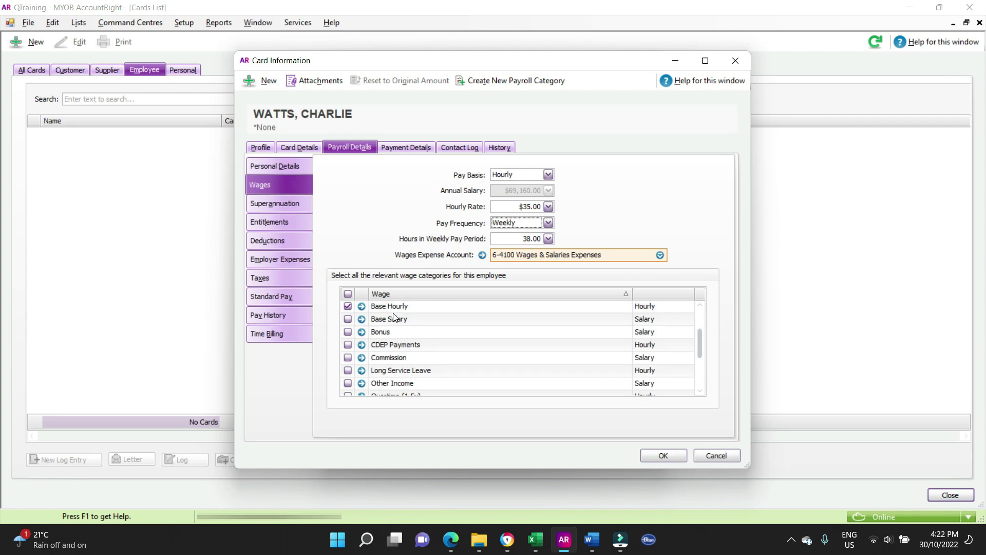
{"action": "scroll", "coordinate": [394, 316], "scroll_direction": "down", "scroll_amount": 2}
{"action": "scroll", "coordinate": [394, 317], "scroll_direction": "up", "scroll_amount": 3}
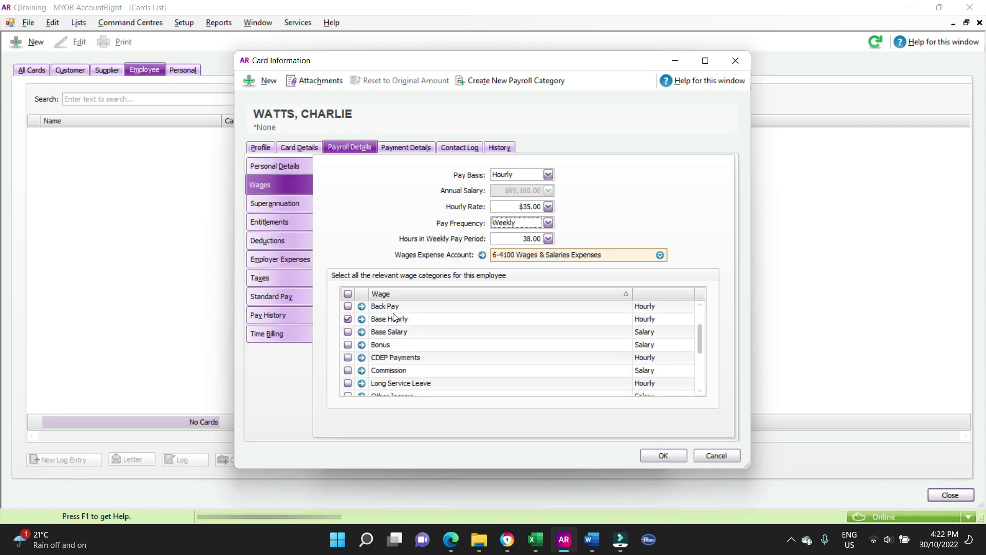
{"action": "left_click", "coordinate": [362, 318]}
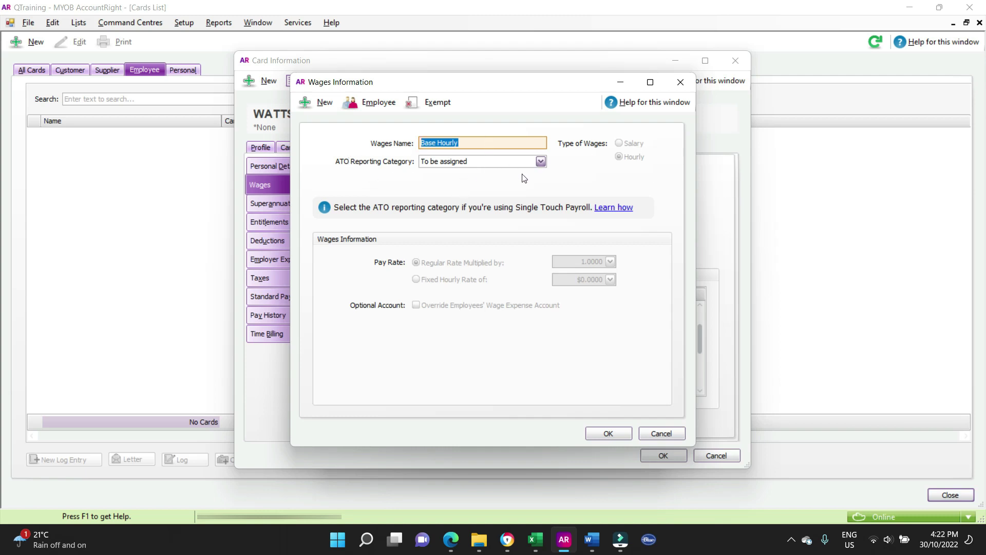
{"action": "left_click", "coordinate": [673, 436]}
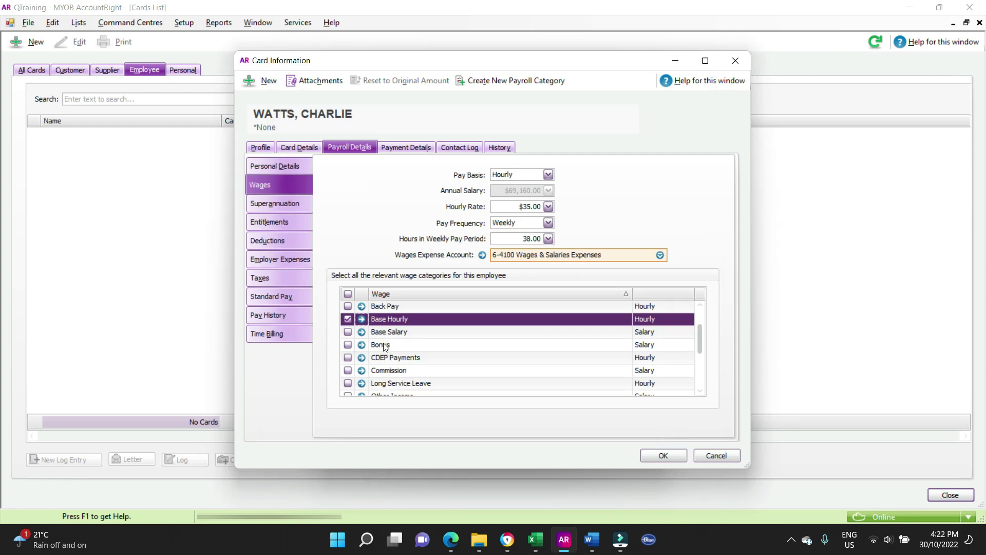
{"action": "scroll", "coordinate": [448, 347], "scroll_direction": "down", "scroll_amount": 1}
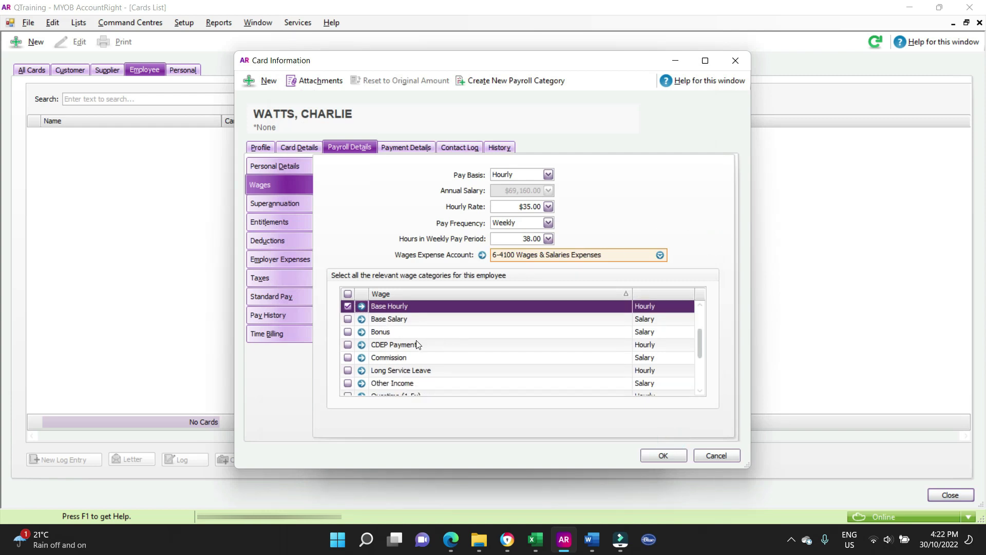
{"action": "scroll", "coordinate": [419, 345], "scroll_direction": "down", "scroll_amount": 1}
{"action": "scroll", "coordinate": [418, 345], "scroll_direction": "down", "scroll_amount": 1}
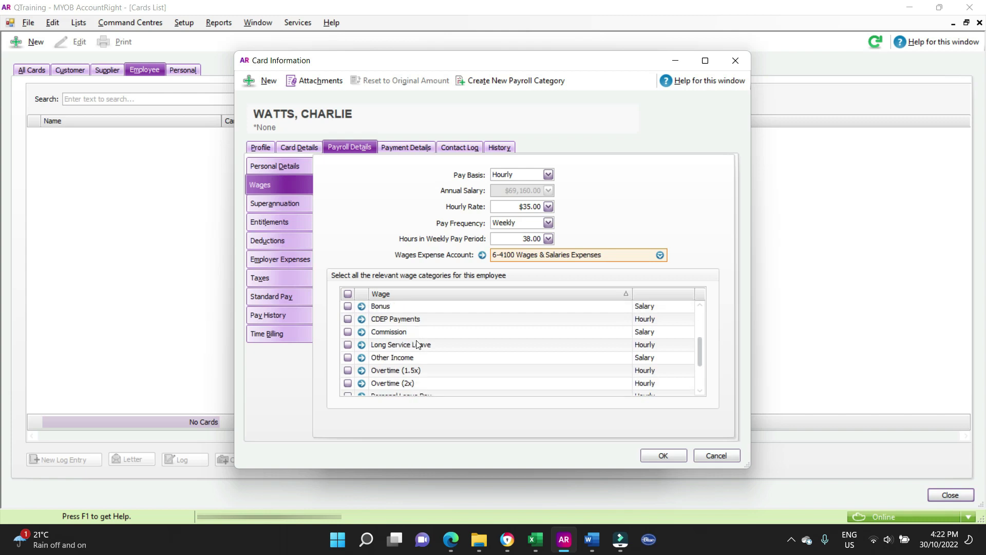
{"action": "left_click", "coordinate": [347, 370]}
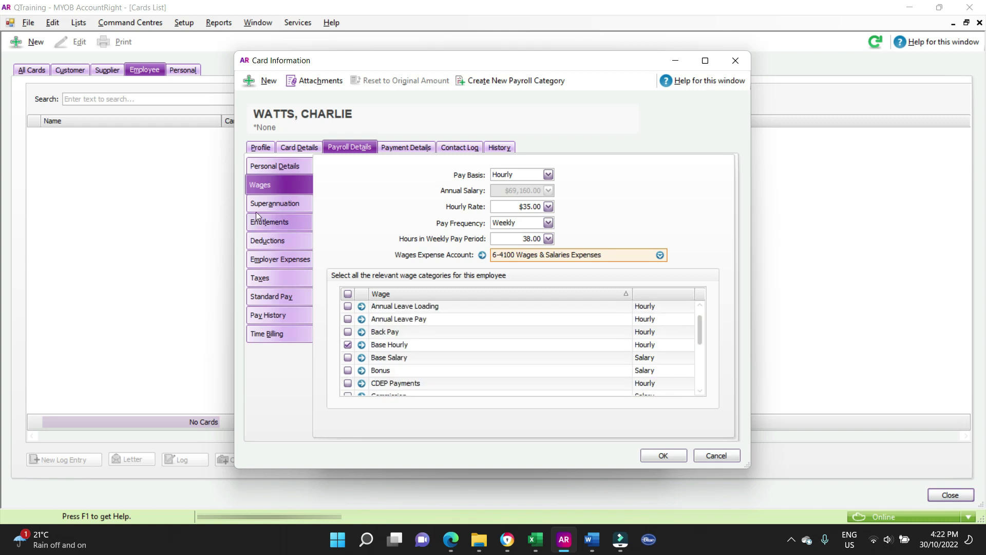
- Replace the super fund with Australian Super, added as a new fund
{"action": "left_click", "coordinate": [267, 204]}
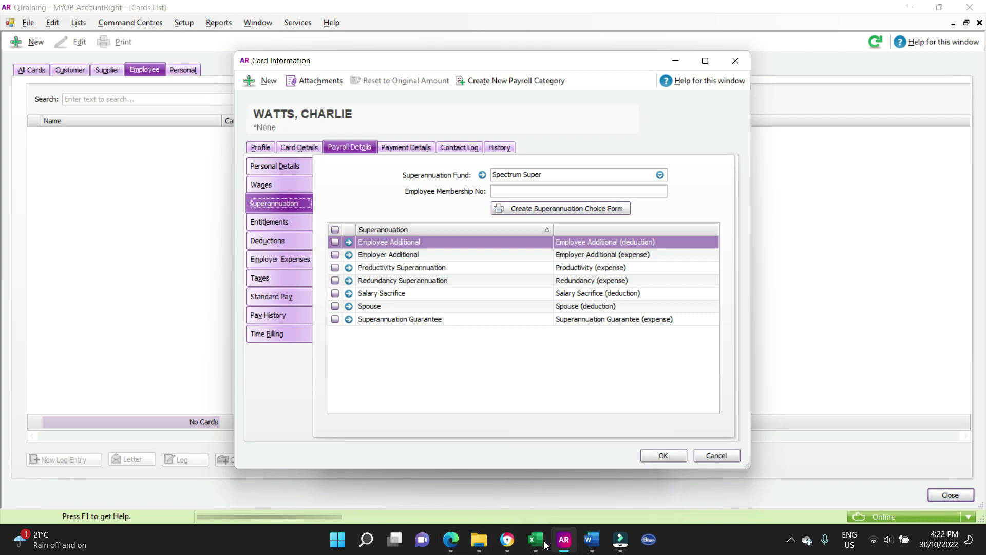
{"action": "left_click", "coordinate": [451, 540]}
{"action": "left_click", "coordinate": [262, 10]}
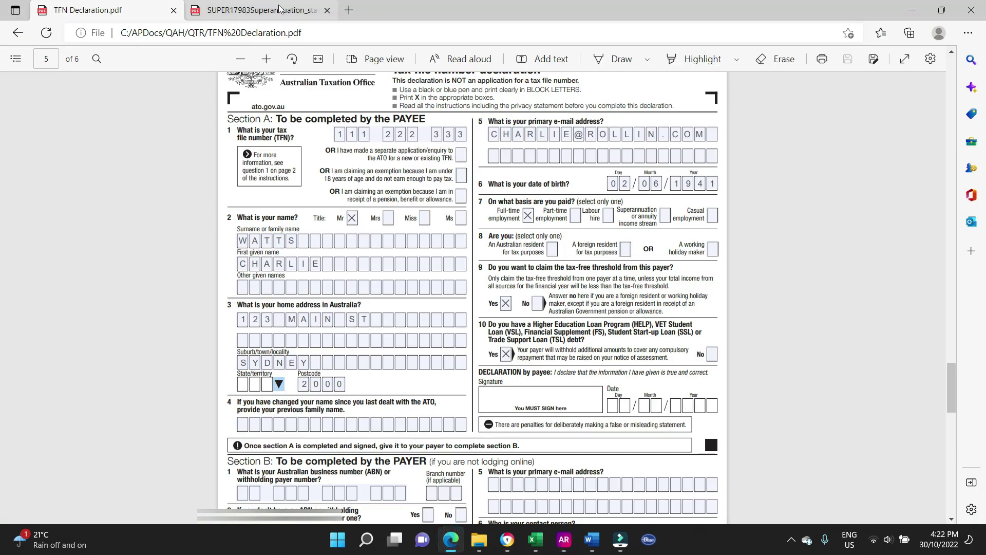
{"action": "scroll", "coordinate": [529, 331], "scroll_direction": "down", "scroll_amount": 2}
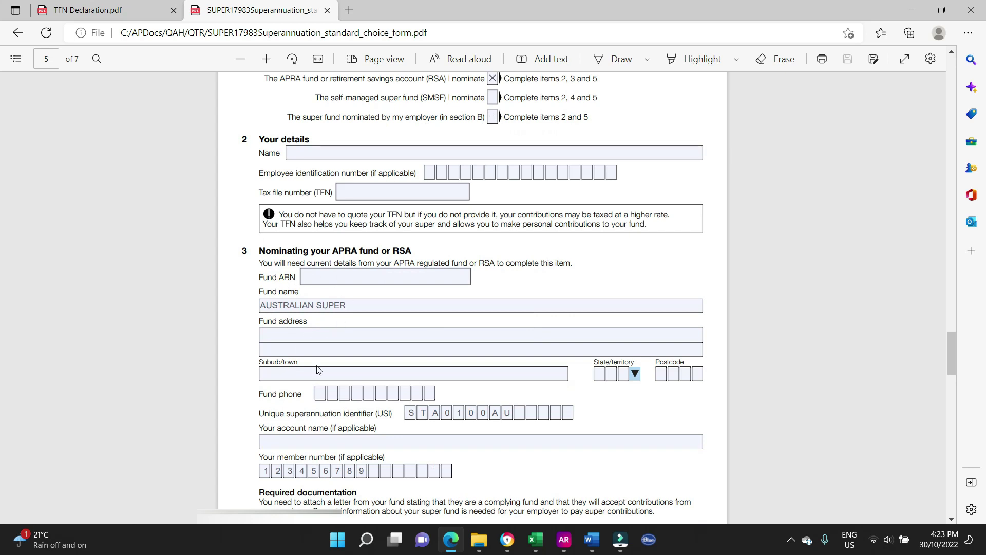
{"action": "left_click", "coordinate": [573, 544]}
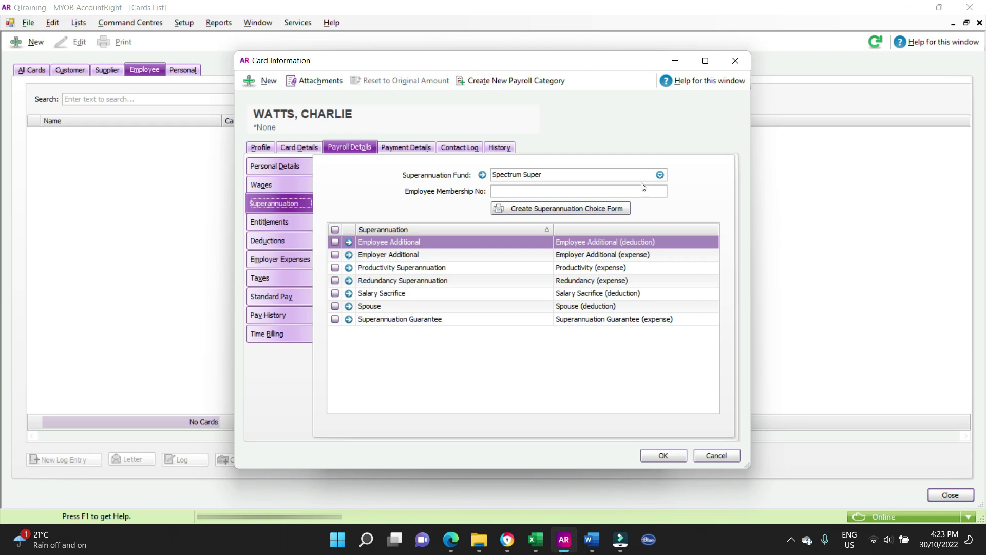
{"action": "left_click", "coordinate": [603, 175]}
{"action": "type", "text": "A"}
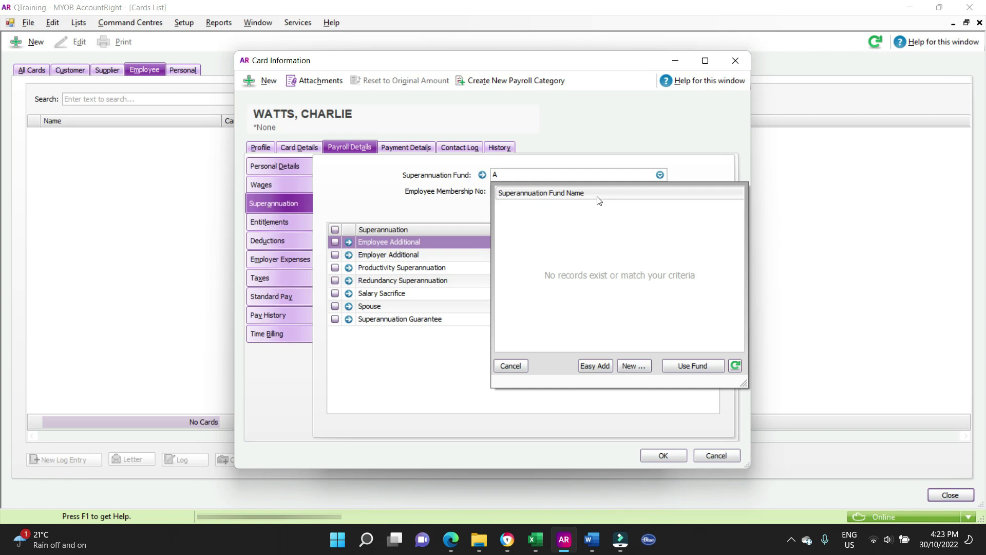
{"action": "left_click", "coordinate": [594, 365]}
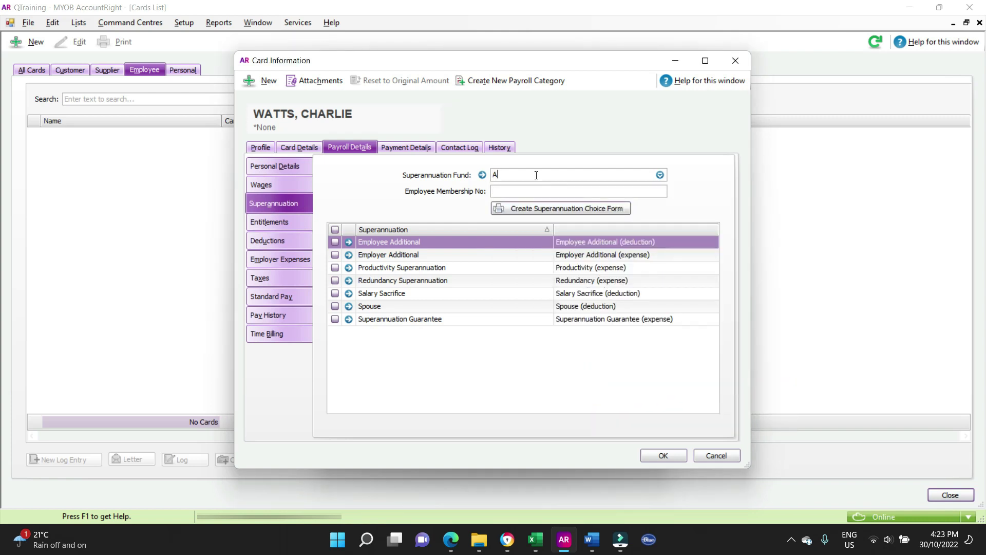
{"action": "left_click", "coordinate": [496, 174]}
{"action": "type", "text": "ustra"}
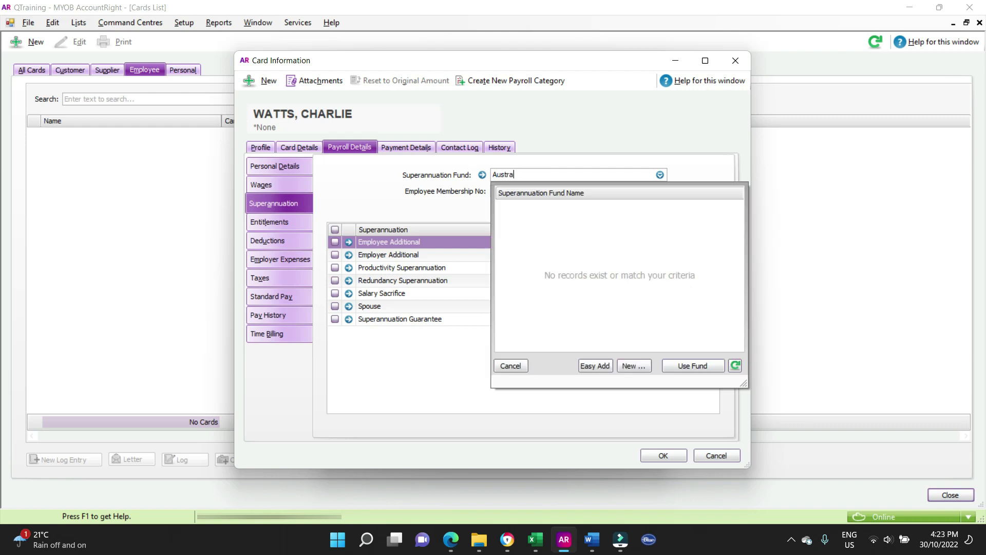
{"action": "type", "text": "lian Super"}
{"action": "left_click", "coordinate": [595, 365]}
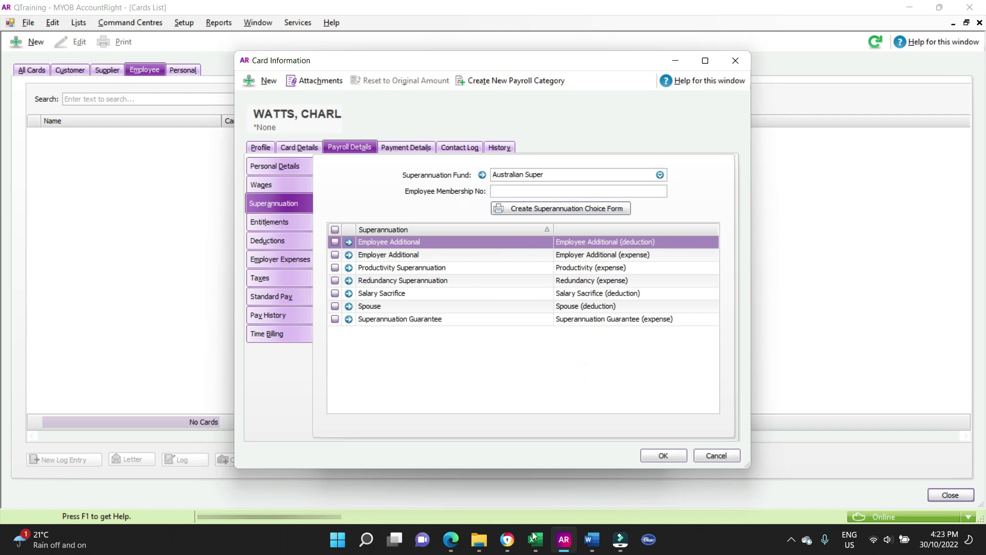
- Paste the member number from the choice form and include Superannuation Guarantee
{"action": "left_click", "coordinate": [451, 539]}
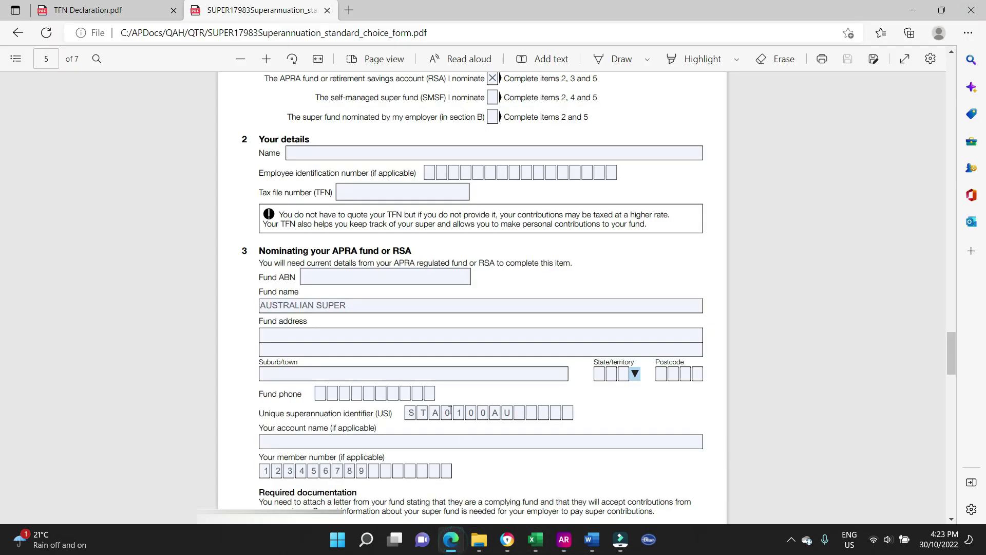
{"action": "left_click", "coordinate": [265, 472]}
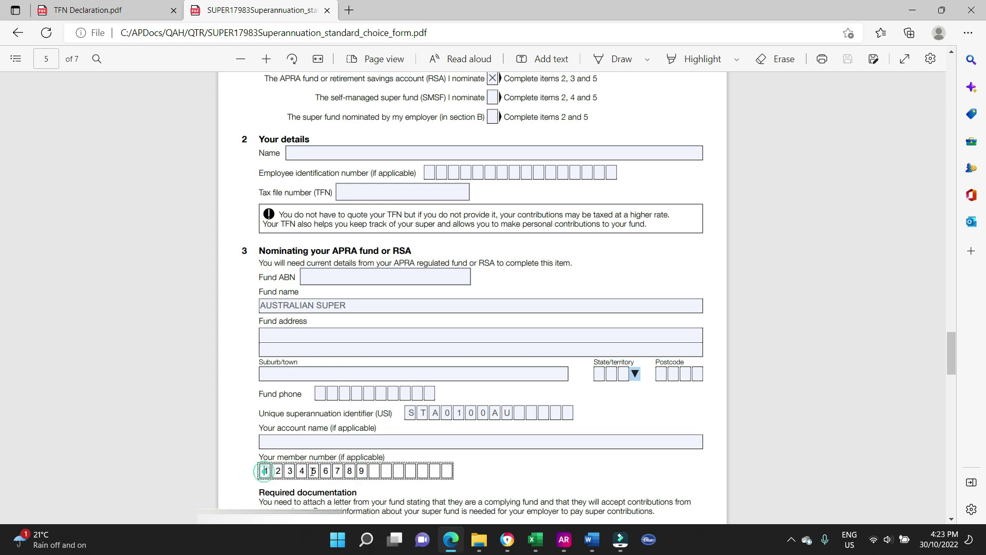
{"action": "left_click_drag", "start_coordinate": [265, 469], "coordinate": [366, 469]}
{"action": "key", "text": "ctrl+c"}
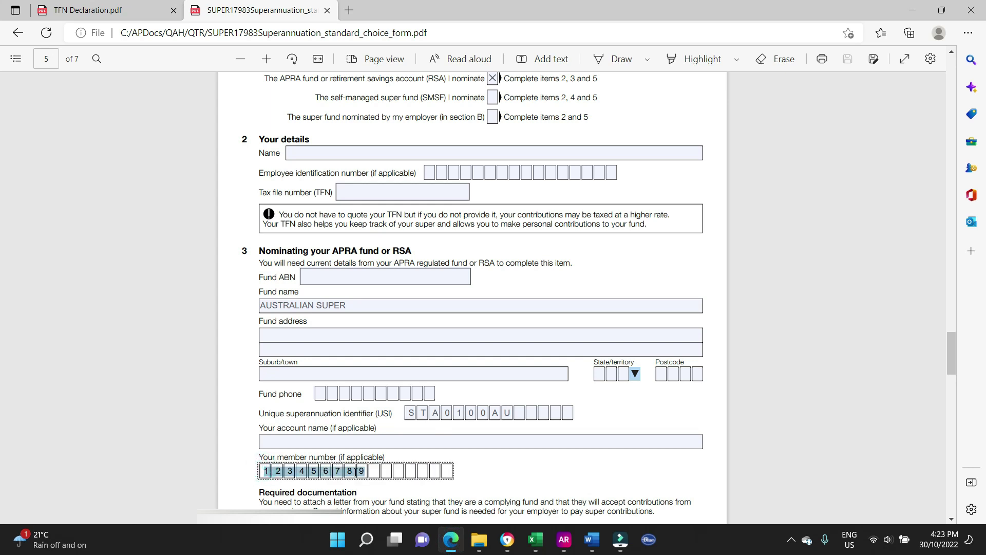
{"action": "left_click", "coordinate": [564, 539]}
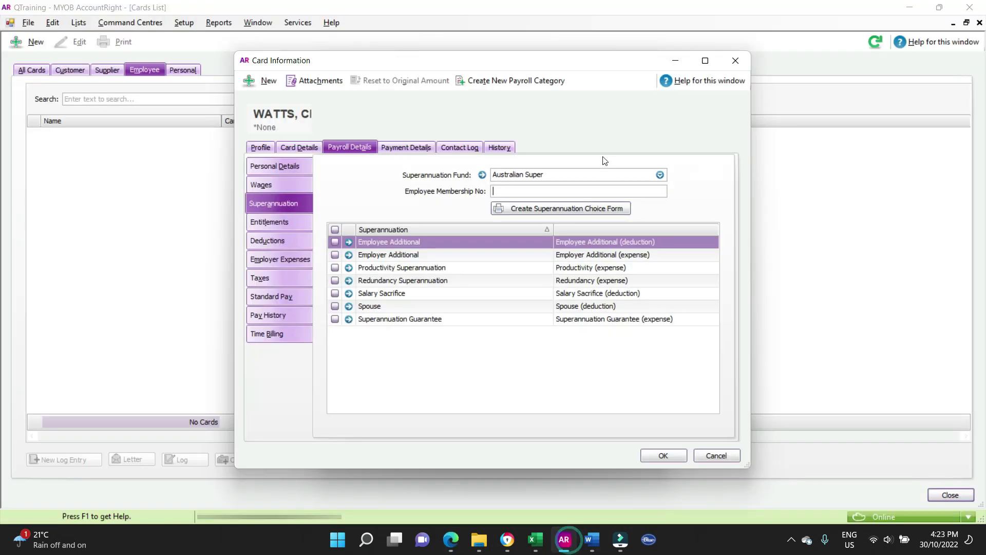
{"action": "key", "text": "ctrl+v"}
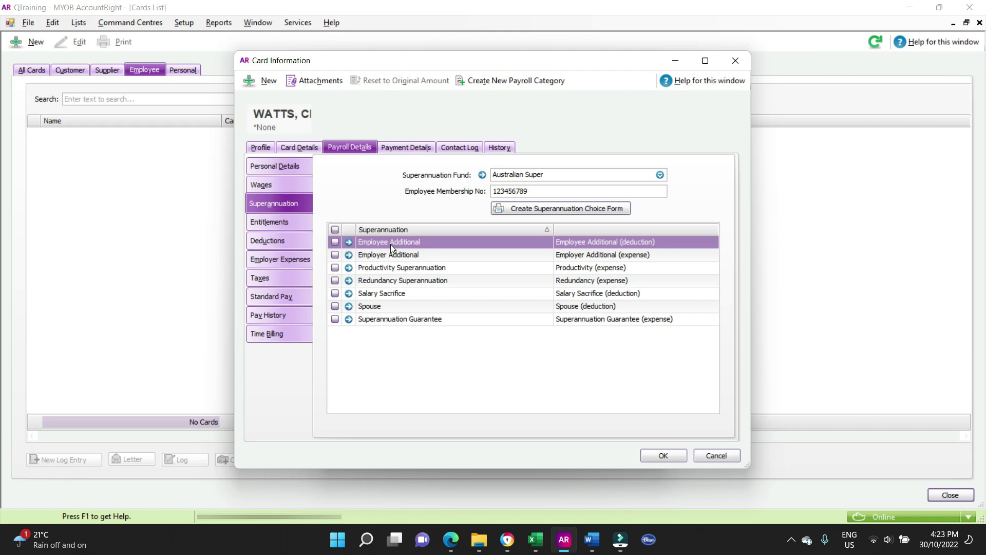
{"action": "left_click", "coordinate": [334, 318]}
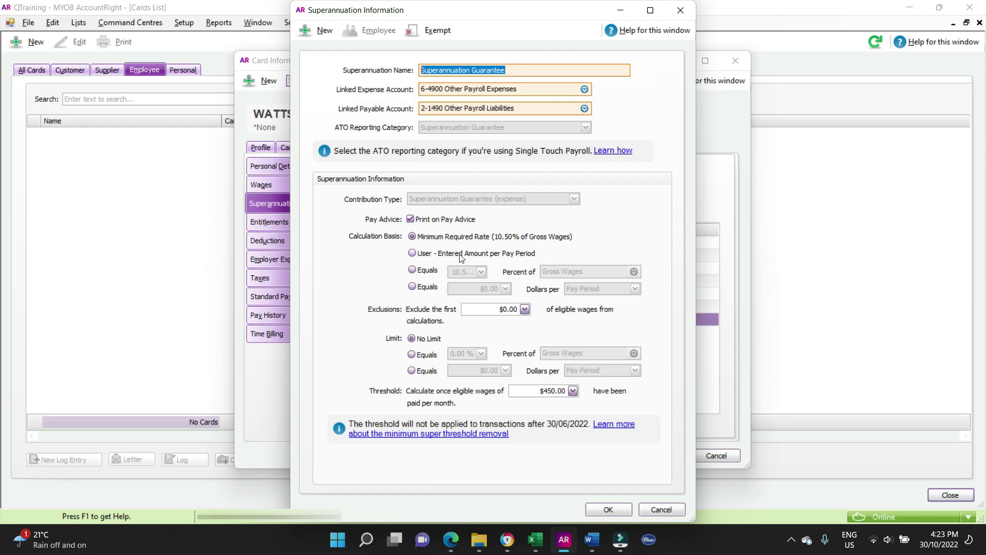
{"action": "left_click", "coordinate": [604, 510]}
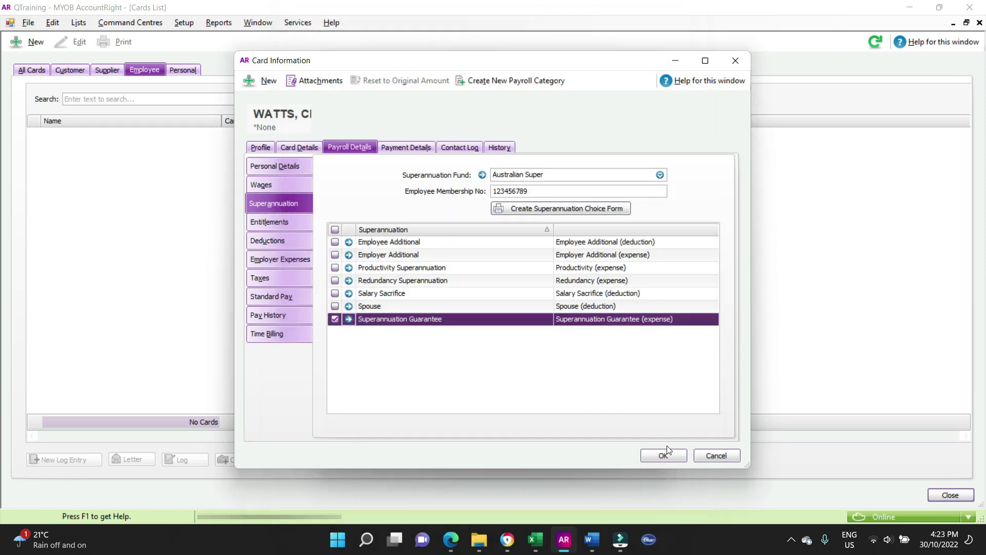
{"action": "left_click", "coordinate": [287, 223]}
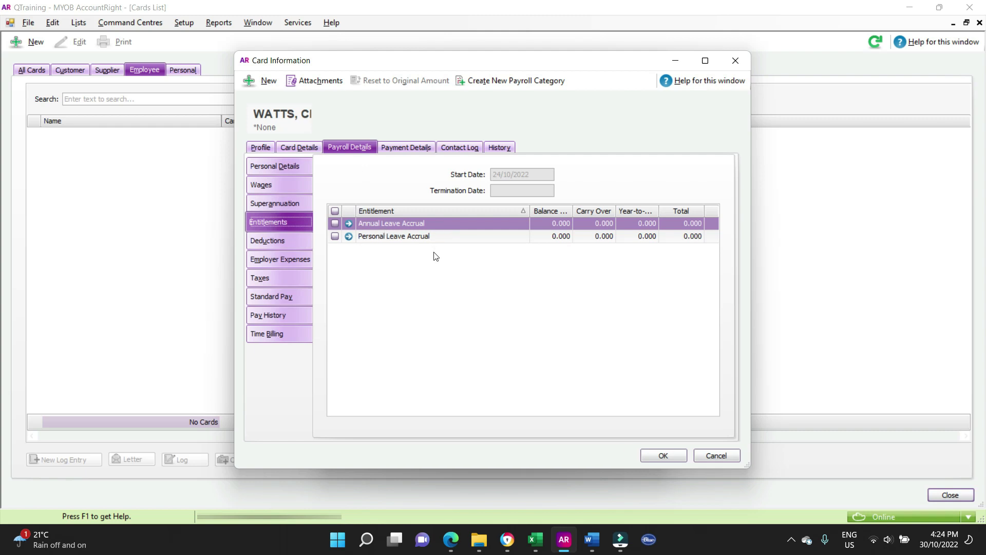
- Tick and confirm Annual Leave and Personal Leave Accrual, then check Deductions and Employer Expenses
{"action": "left_click", "coordinate": [335, 223]}
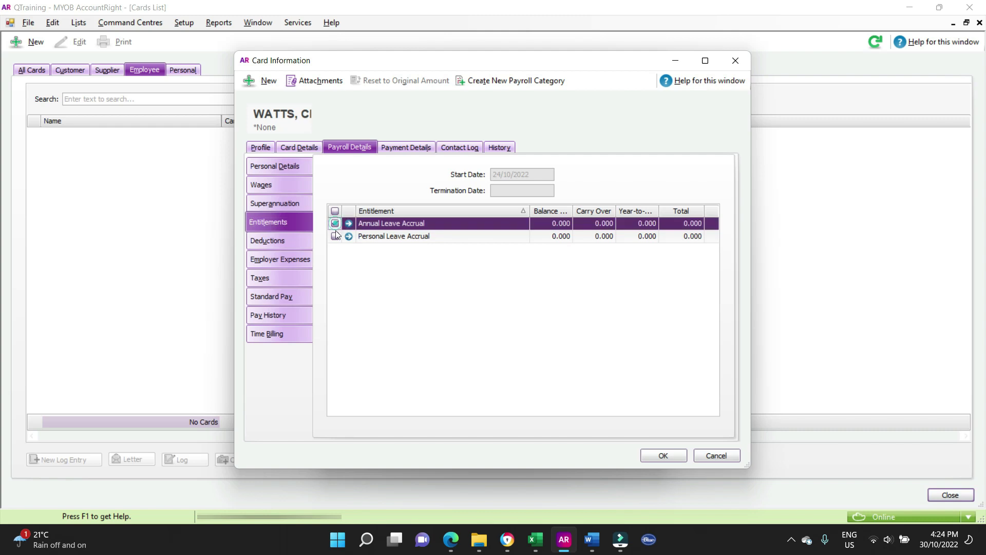
{"action": "left_click", "coordinate": [334, 236]}
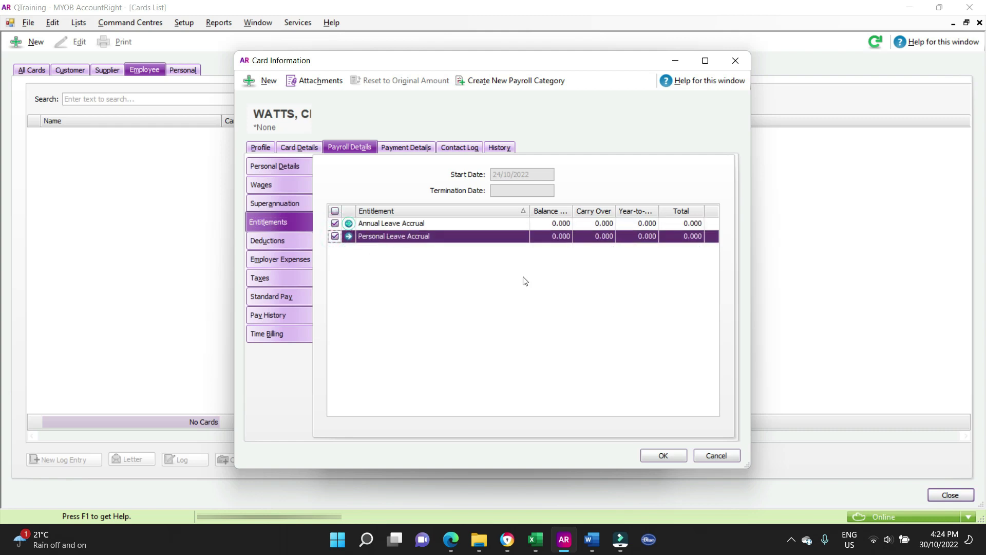
{"action": "left_click", "coordinate": [349, 223]}
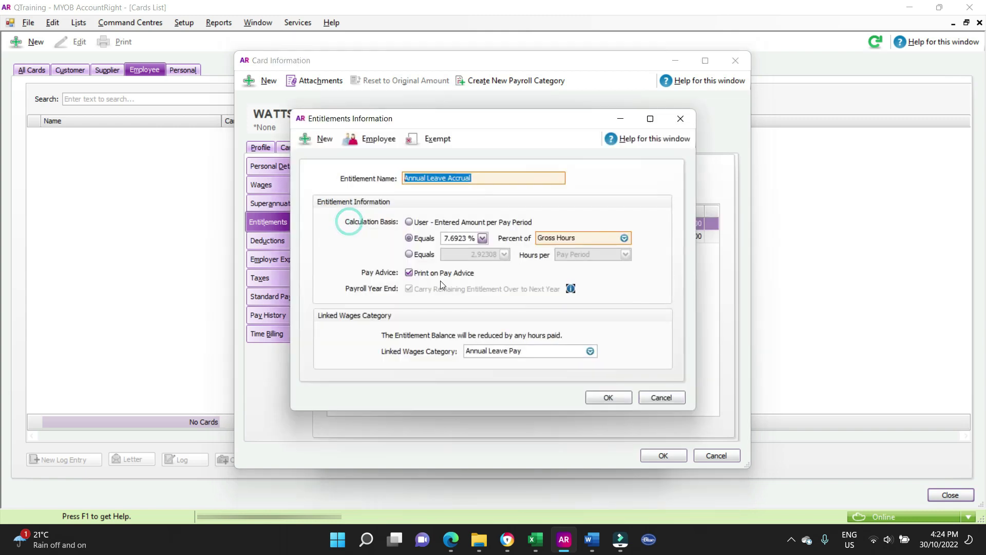
{"action": "left_click", "coordinate": [610, 399]}
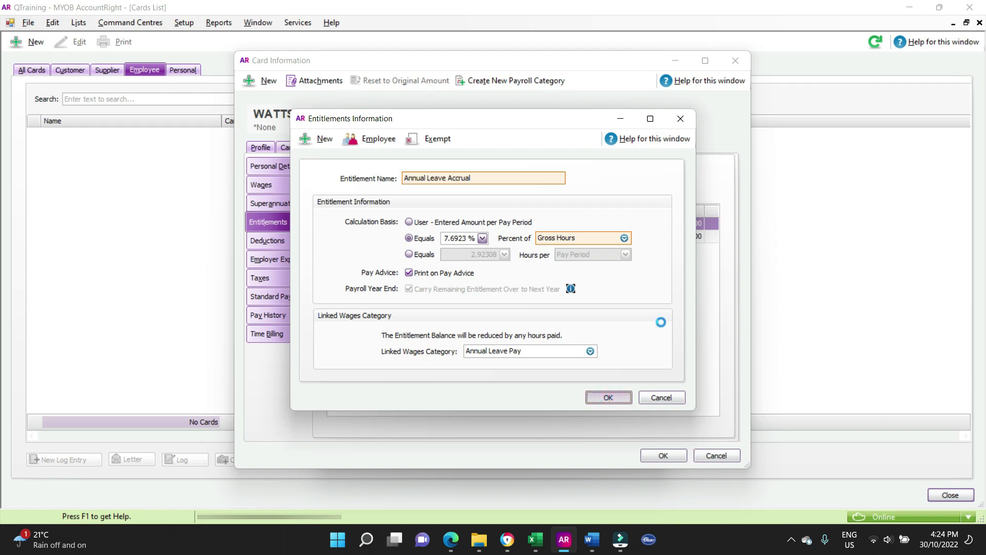
{"action": "left_click", "coordinate": [349, 236]}
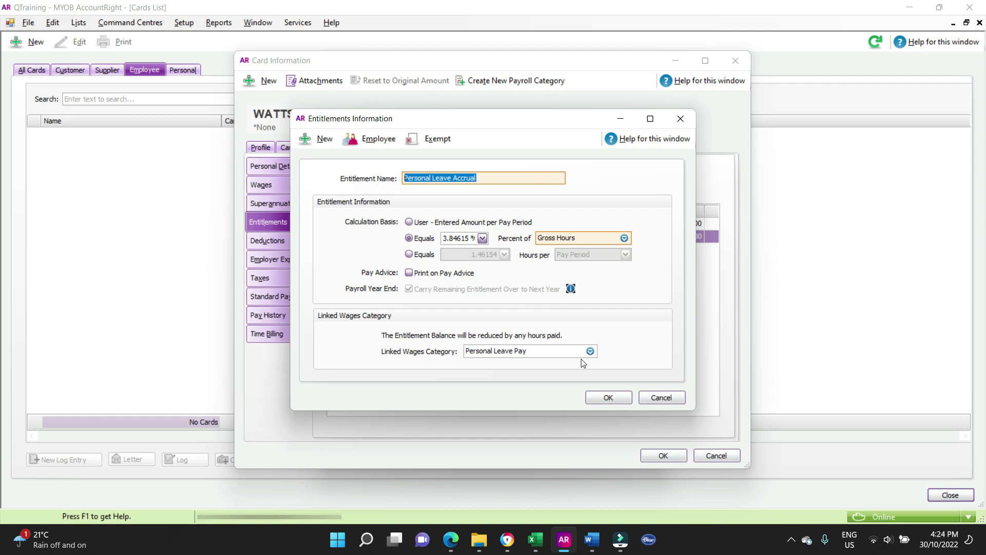
{"action": "left_click", "coordinate": [604, 398]}
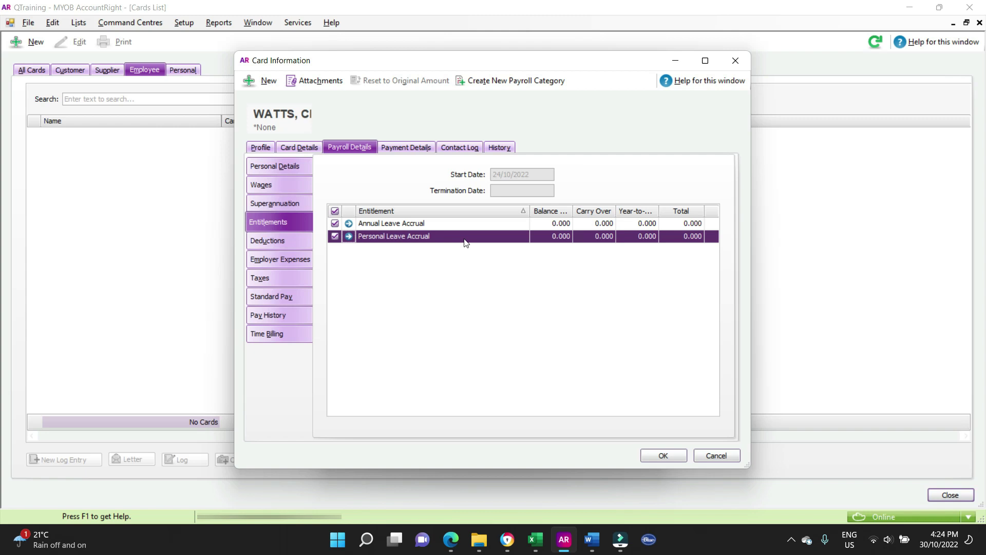
{"action": "left_click", "coordinate": [286, 239]}
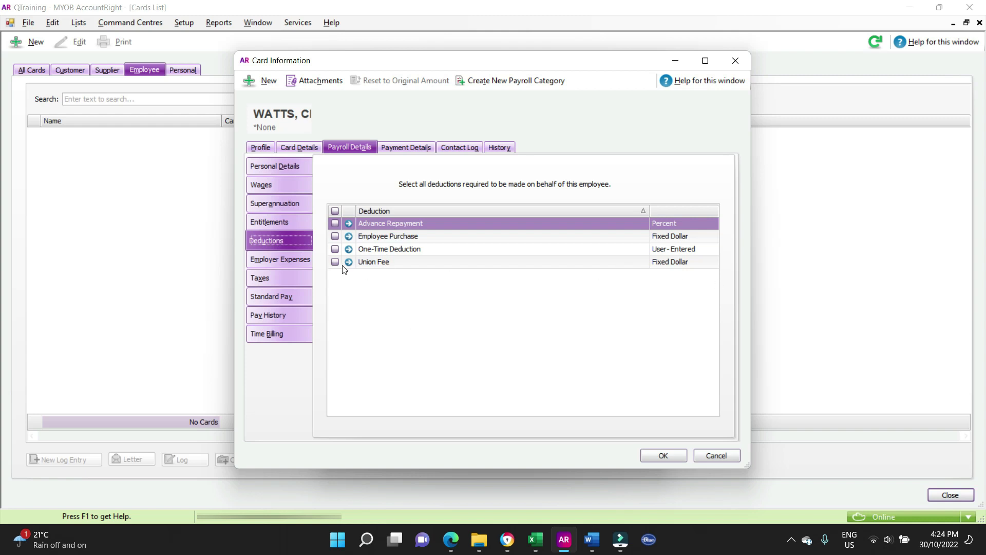
{"action": "left_click", "coordinate": [283, 261]}
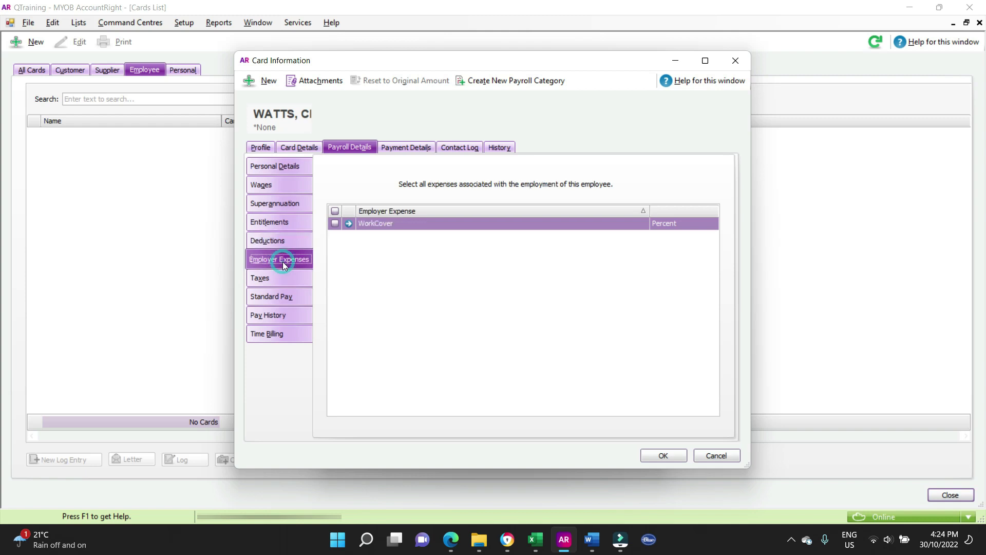
- Enter the employee's tax file number from the TFN declaration form on the Taxes page
{"action": "left_click", "coordinate": [276, 278]}
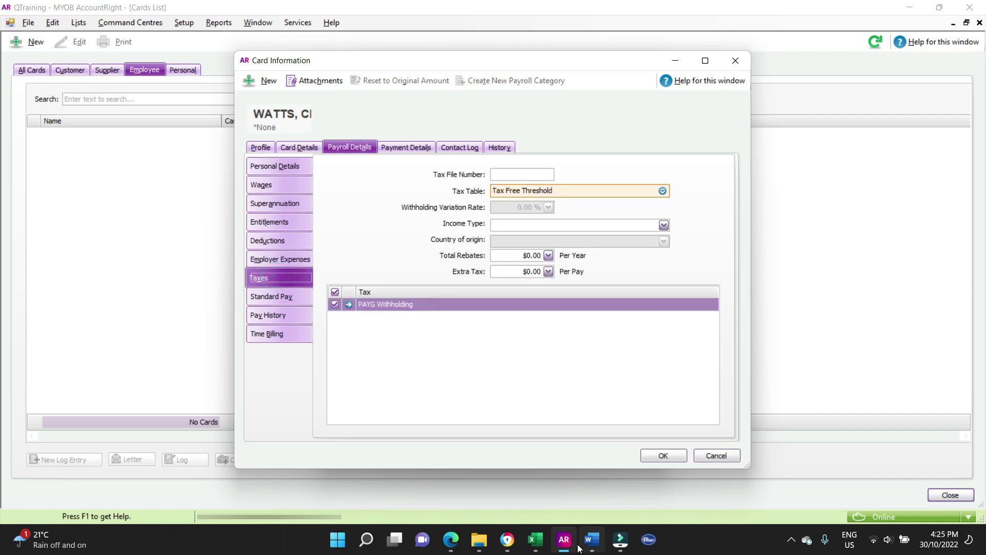
{"action": "left_click", "coordinate": [451, 539]}
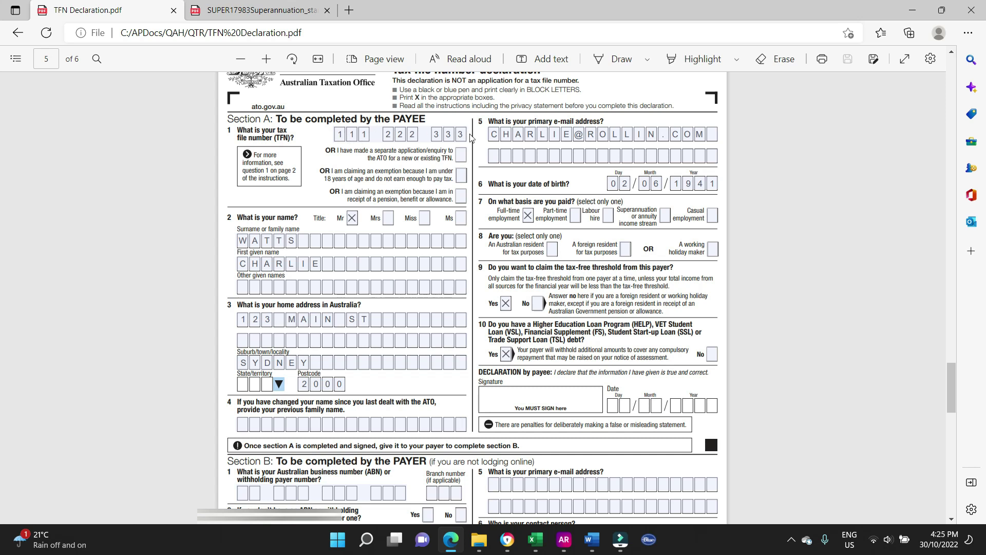
{"action": "key", "text": "ctrl+Tab"}
{"action": "key", "text": "alt+Tab"}
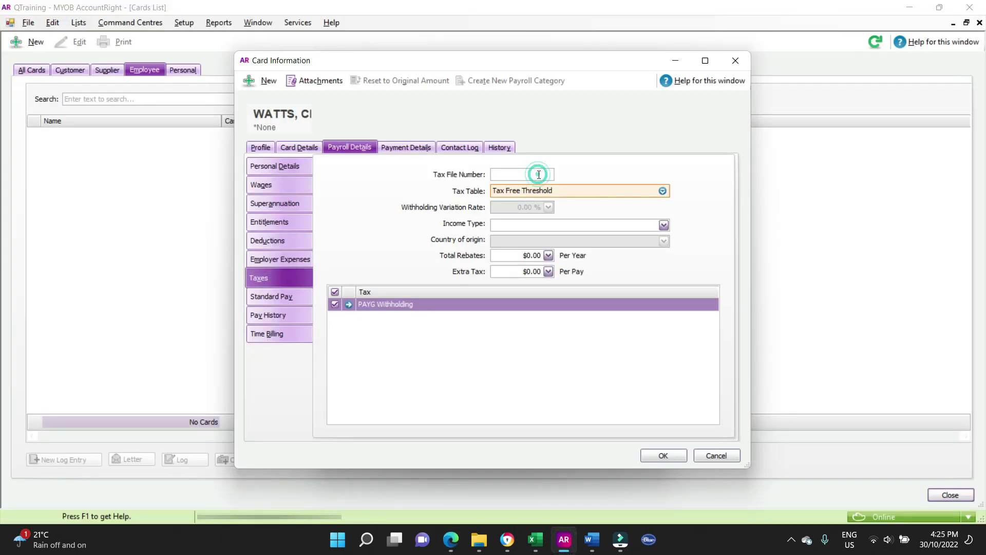
{"action": "type", "text": "111 222 333"}
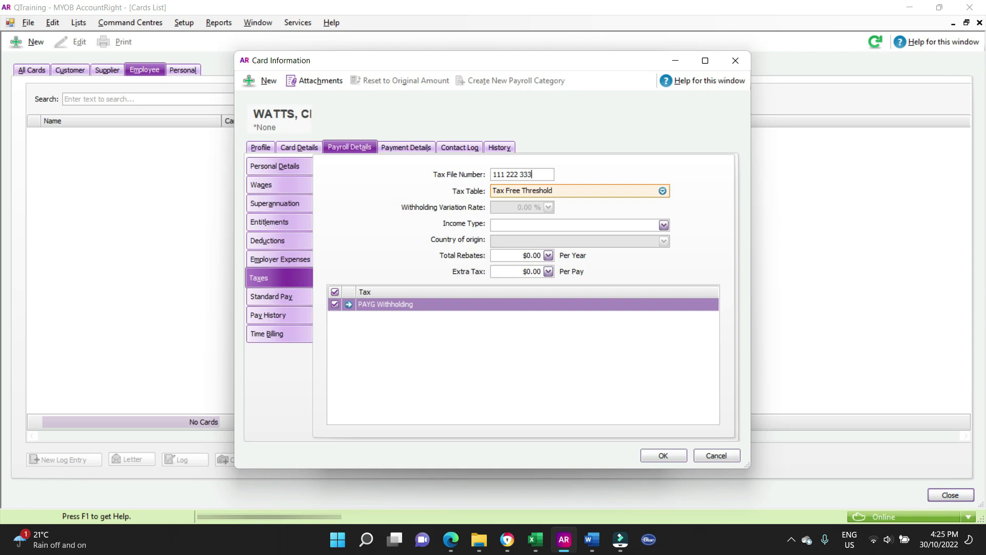
{"action": "key", "text": "alt+Tab"}
{"action": "left_click", "coordinate": [552, 249]}
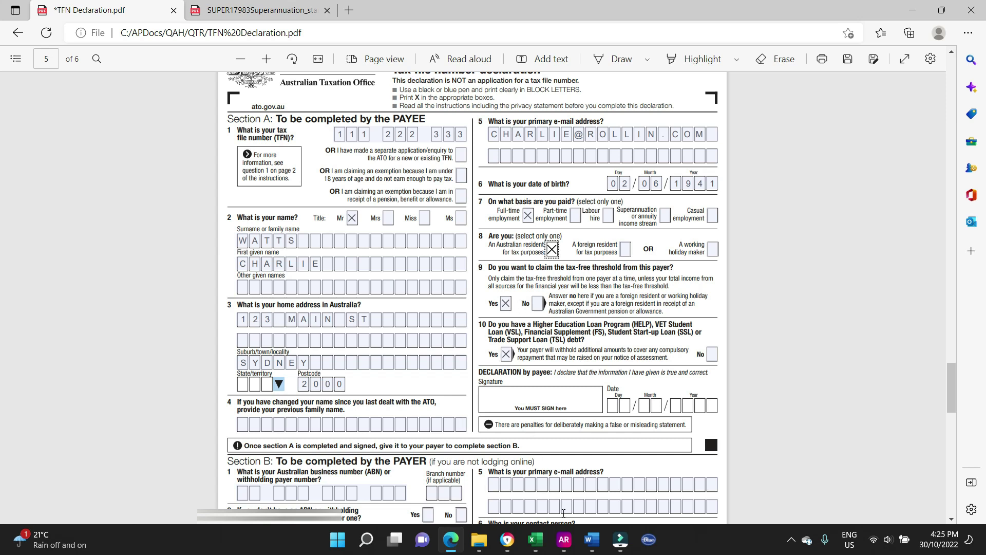
{"action": "left_click", "coordinate": [563, 538]}
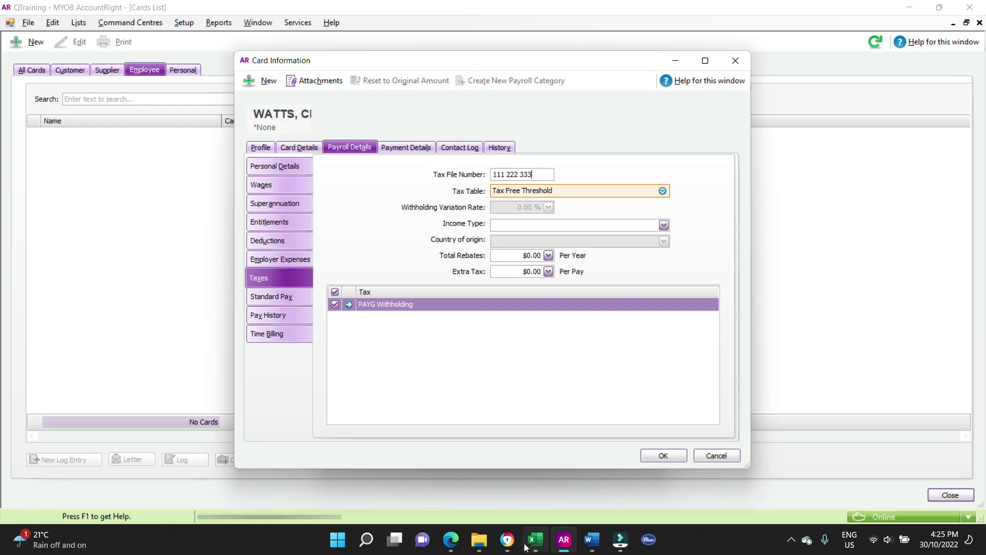
{"action": "key", "text": "alt+Tab"}
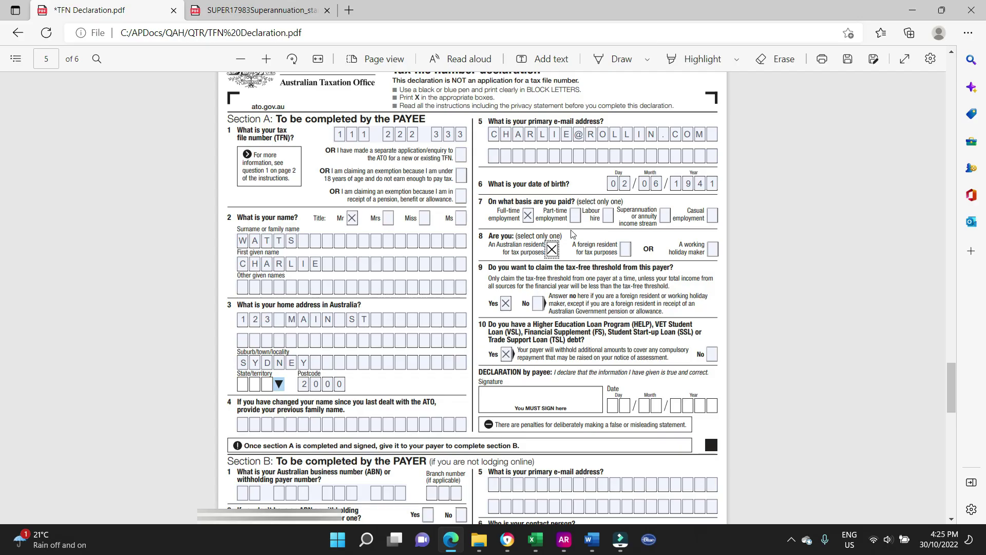
{"action": "mouse_move", "coordinate": [592, 547]}
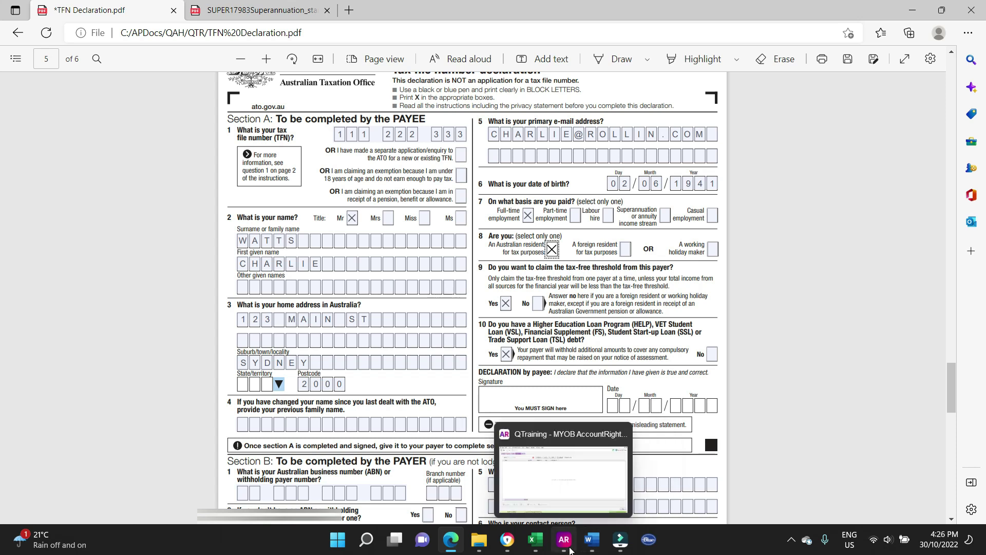
{"action": "left_click", "coordinate": [569, 548]}
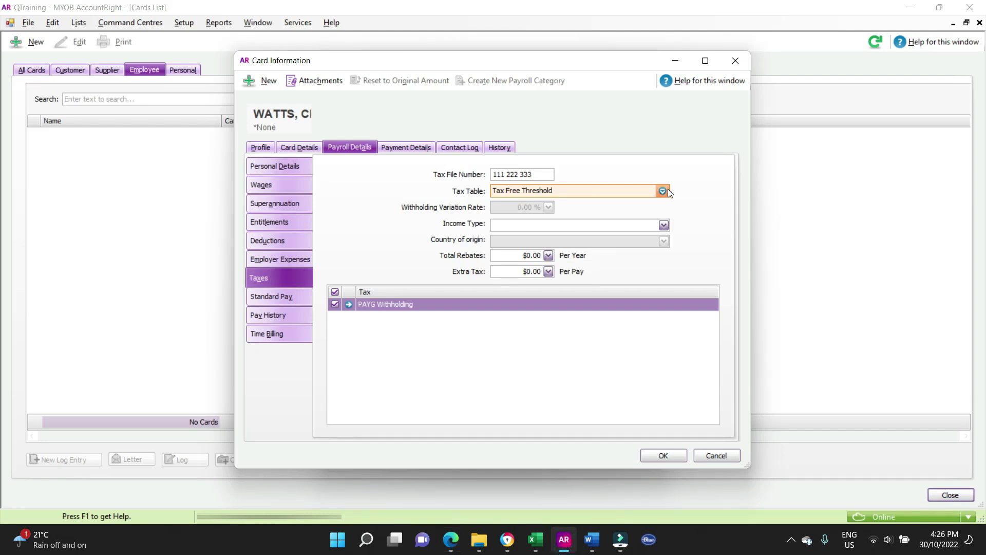
- Choose the Tax Free Threshold + STSL tax table and the Salary and wages income type
{"action": "left_click", "coordinate": [664, 189]}
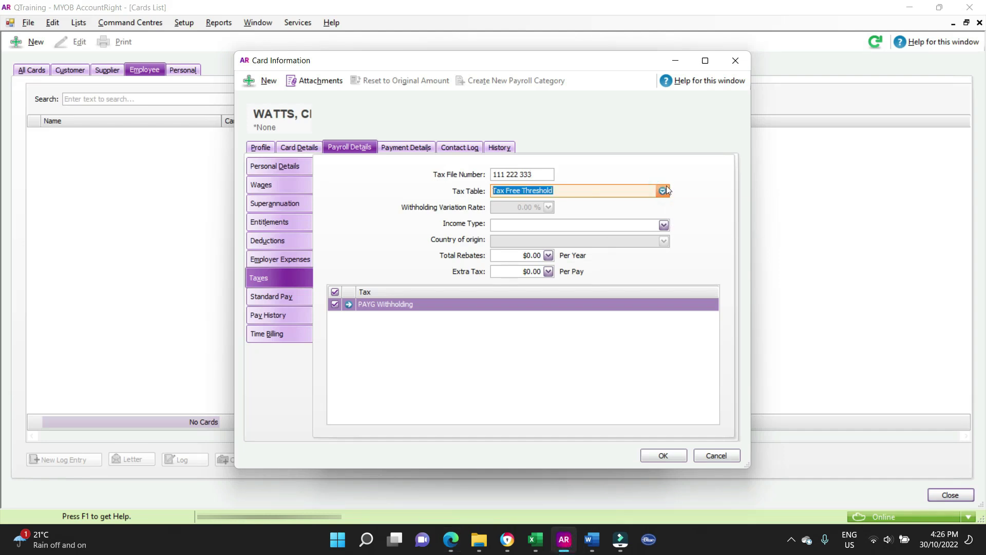
{"action": "left_click", "coordinate": [662, 191]}
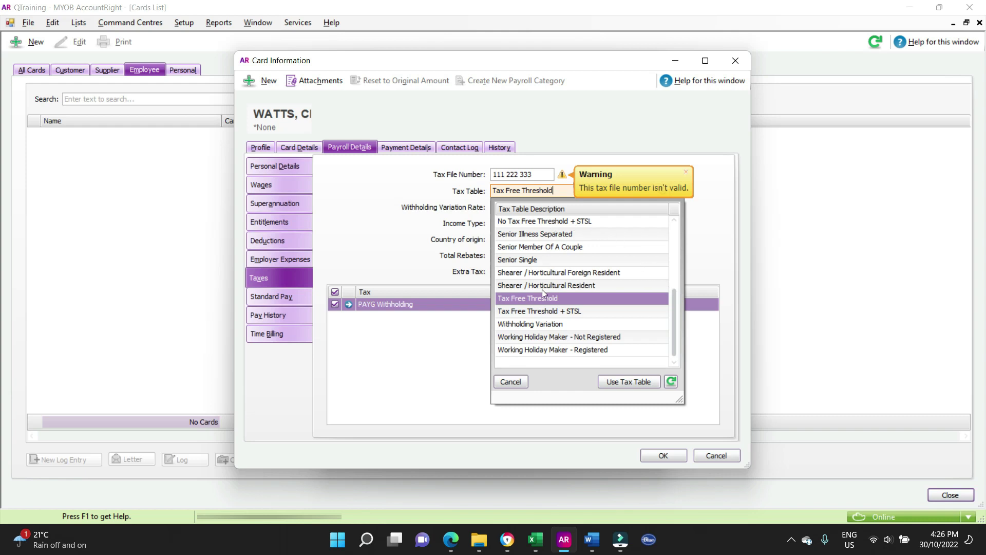
{"action": "double_click", "coordinate": [589, 313]}
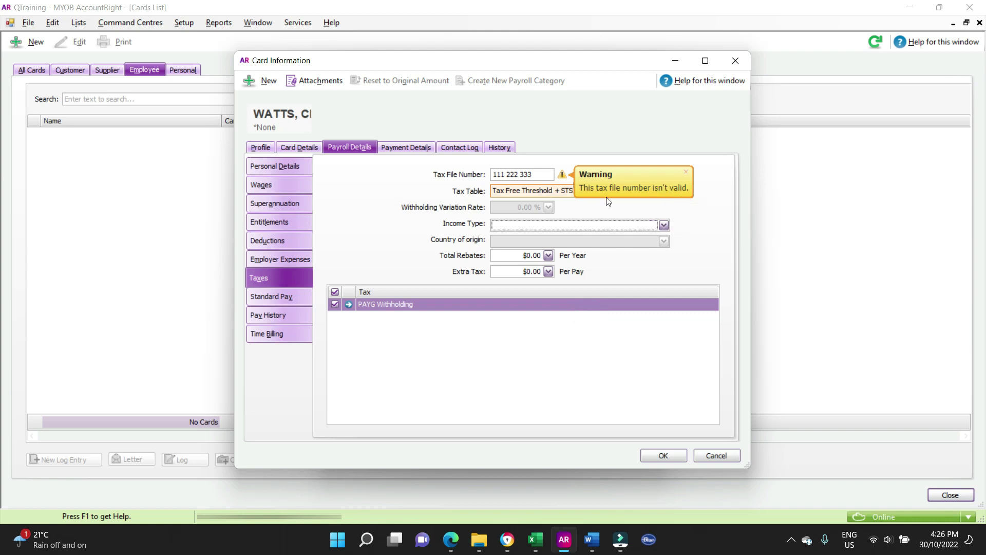
{"action": "left_click", "coordinate": [687, 173]}
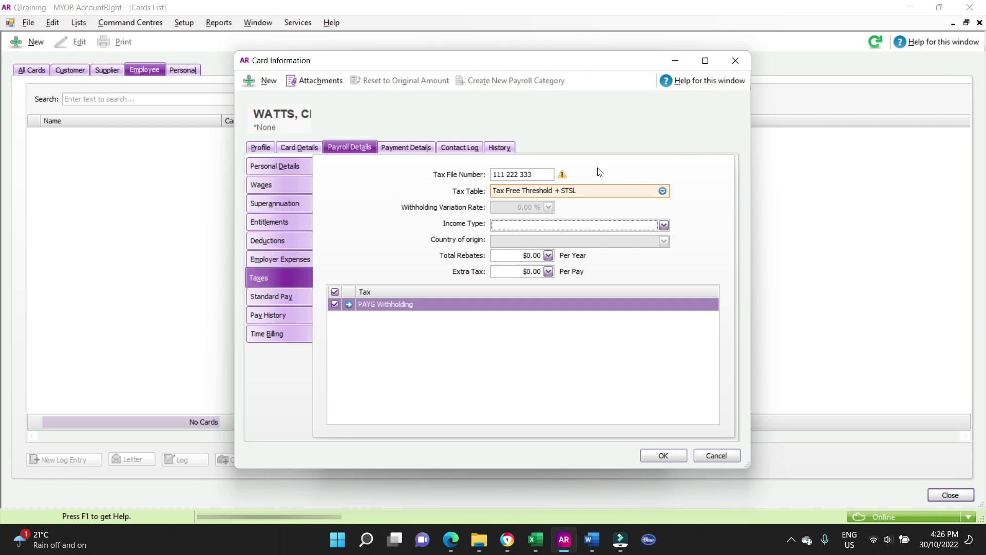
{"action": "left_click", "coordinate": [701, 213]}
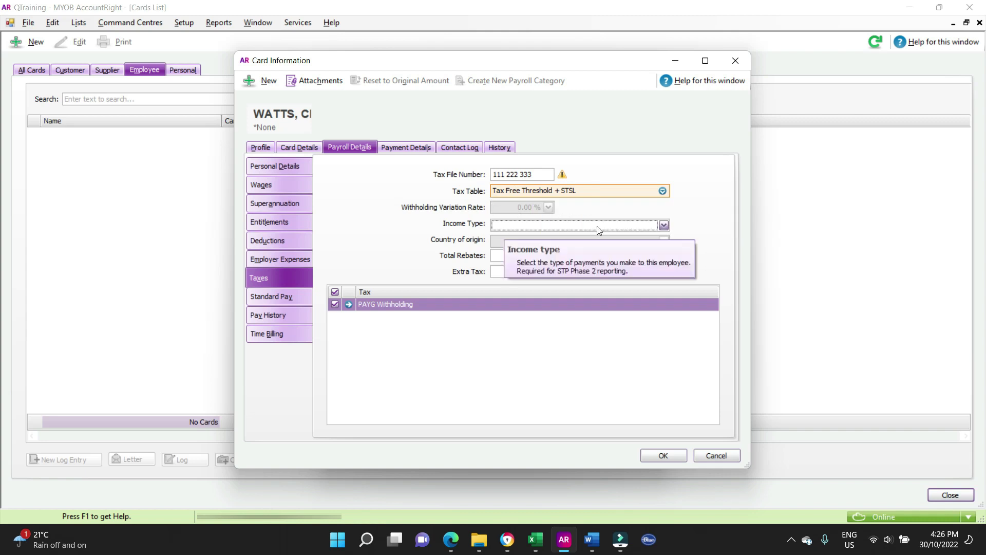
{"action": "left_click", "coordinate": [664, 226]}
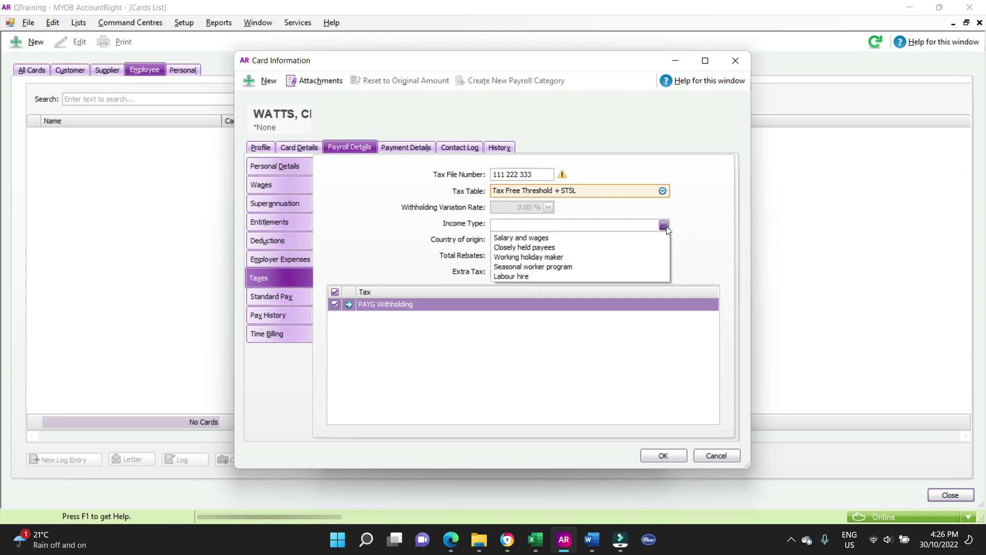
{"action": "left_click", "coordinate": [630, 235]}
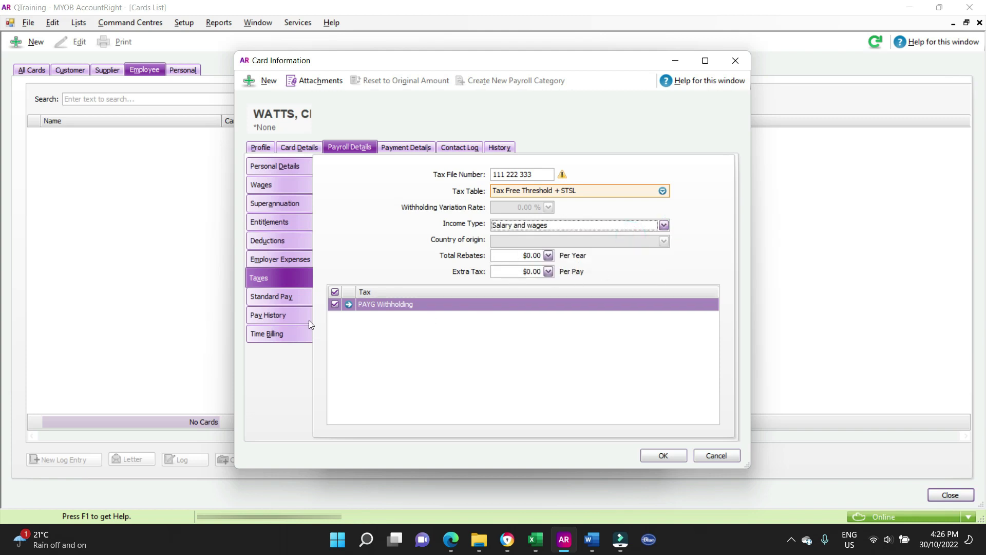
- Review the weekly standard pay of $1,330.00 for 38 hours
{"action": "left_click", "coordinate": [277, 297]}
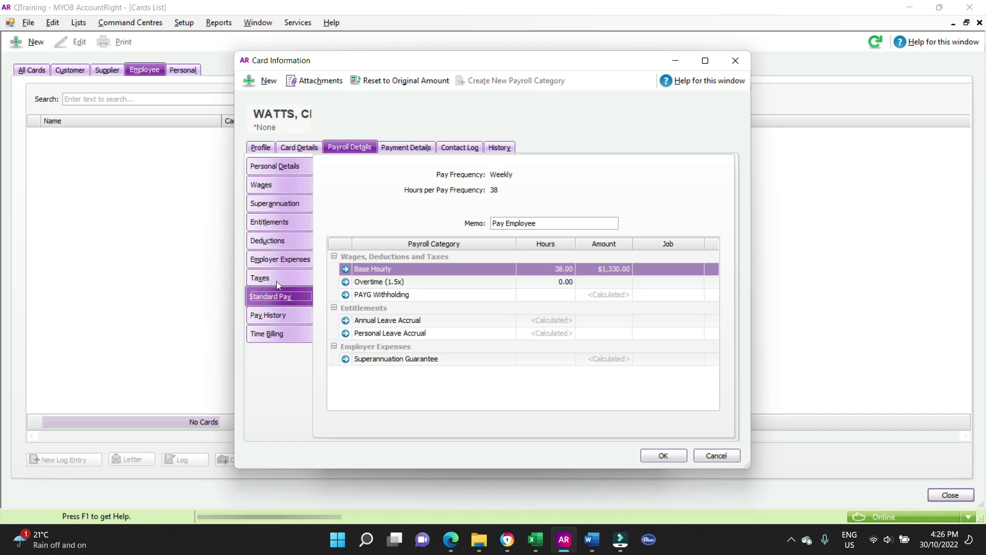
{"action": "left_click", "coordinate": [276, 278]}
{"action": "left_click", "coordinate": [276, 296]}
- Set the payment method to Electronic with bank statement text 'QTRAINING WAGE'
{"action": "left_click", "coordinate": [409, 153]}
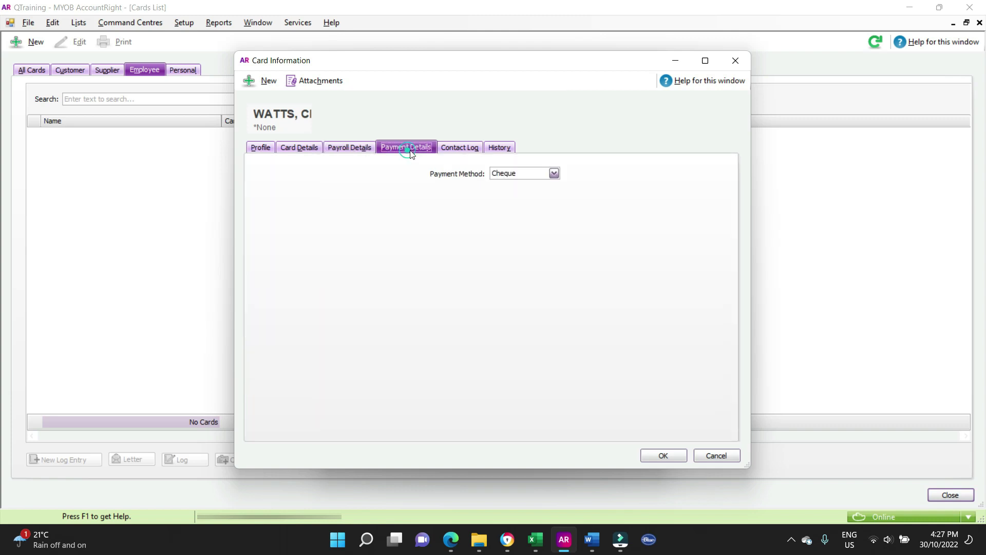
{"action": "left_click", "coordinate": [554, 175]}
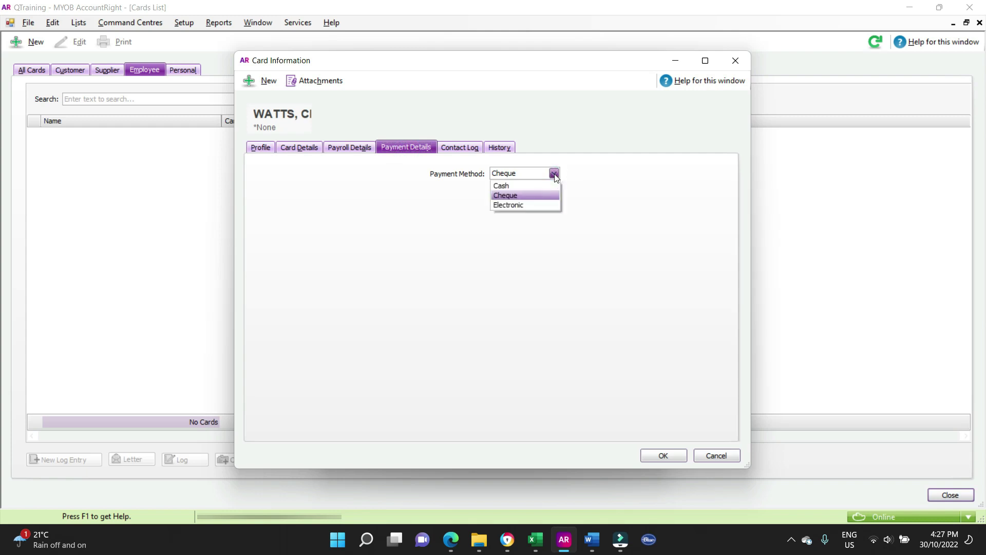
{"action": "left_click", "coordinate": [528, 205]}
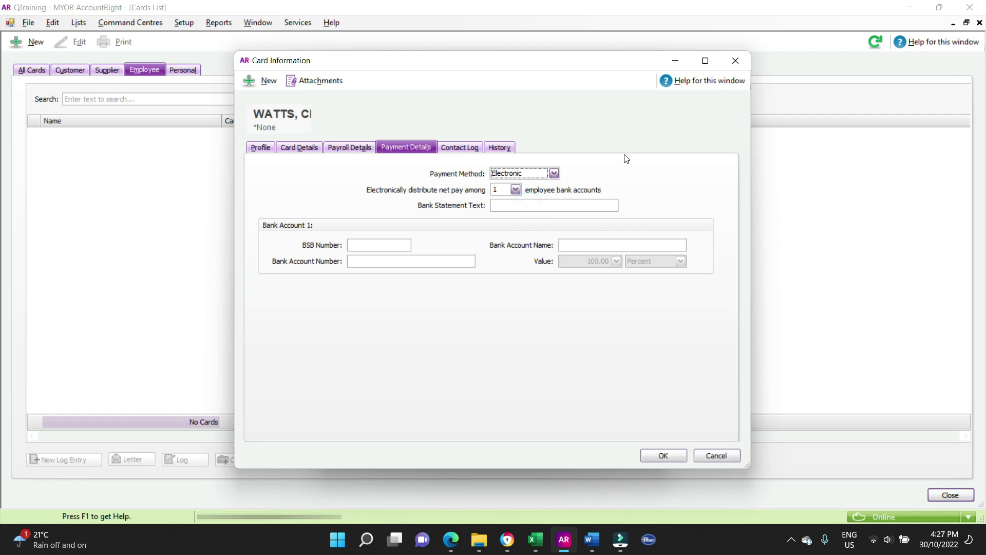
{"action": "left_click", "coordinate": [511, 205]}
{"action": "type", "text": "QTRAINING WAGE"}
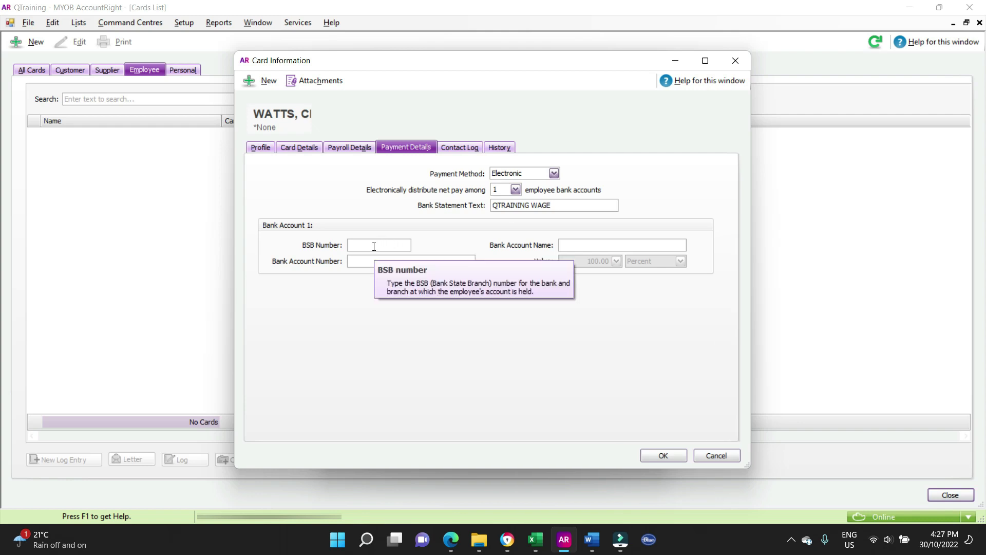
- Enter the bank account name and BSB from the new starter details document
{"action": "left_click", "coordinate": [590, 545]}
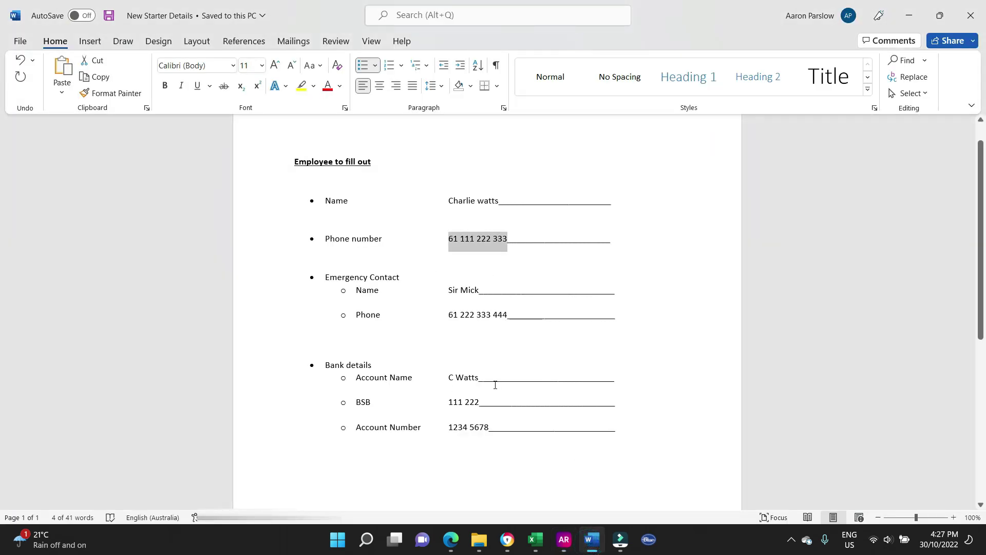
{"action": "key", "text": "alt+Tab"}
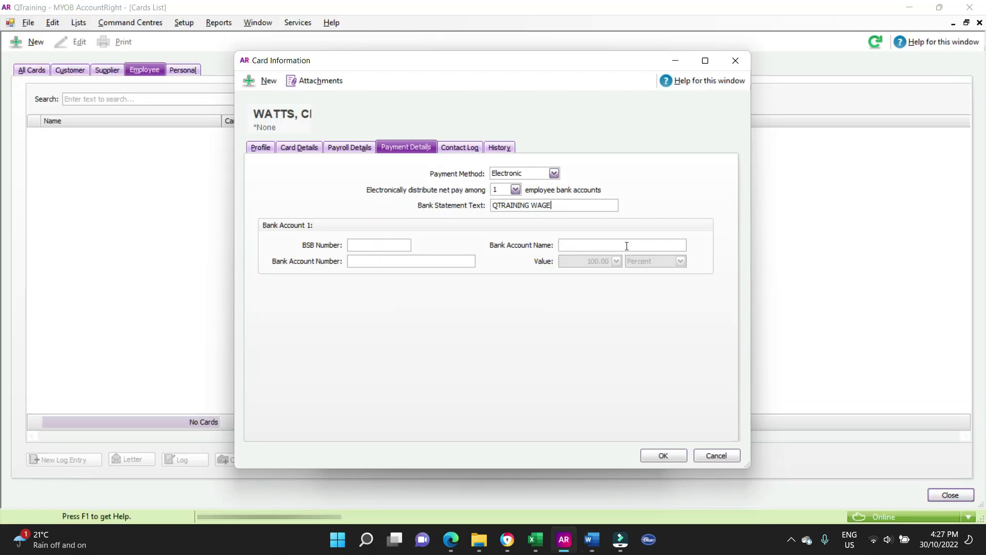
{"action": "type", "text": "C WATTS"}
{"action": "key", "text": "alt+Tab"}
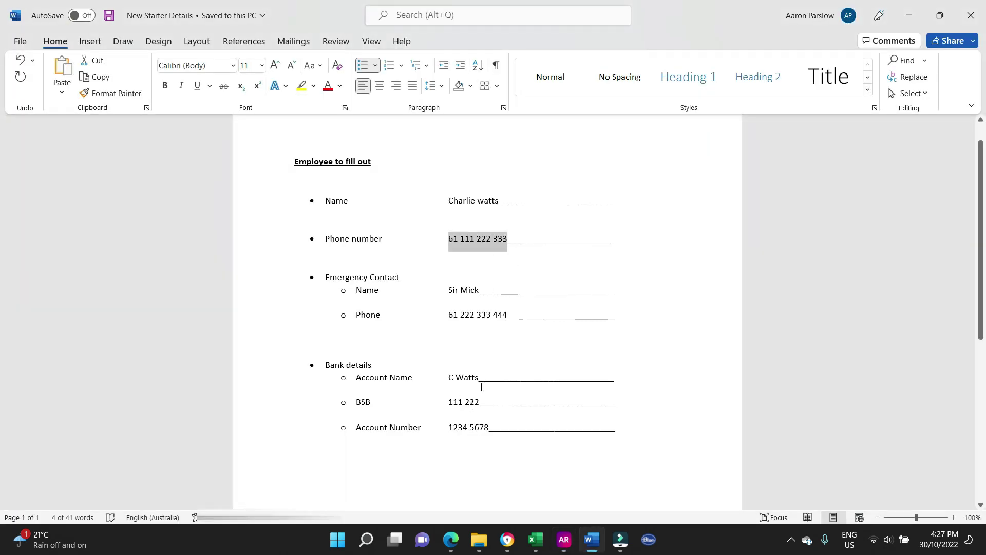
{"action": "left_click_drag", "start_coordinate": [478, 404], "coordinate": [449, 403]}
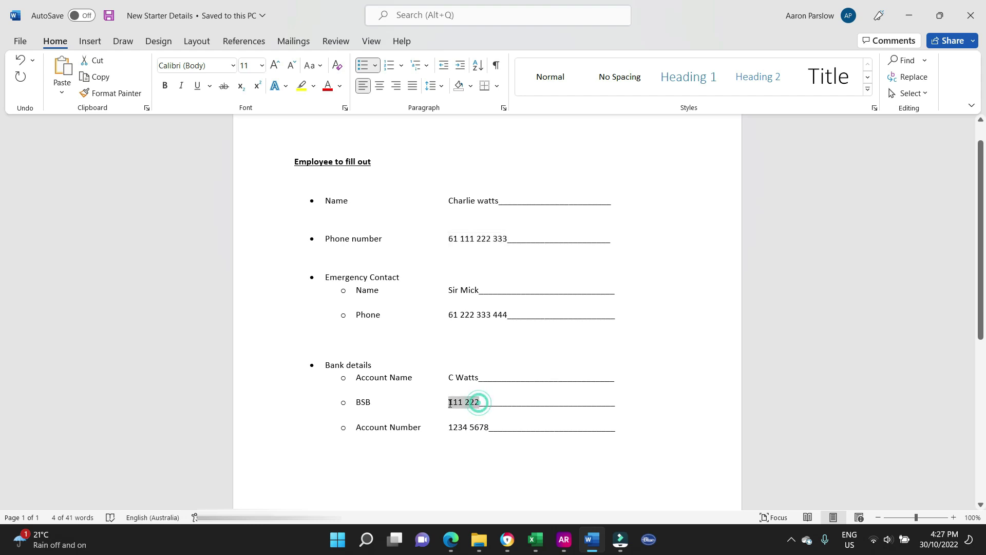
{"action": "left_click", "coordinate": [564, 539]}
{"action": "left_click", "coordinate": [372, 245]}
{"action": "type", "text": "111-222"}
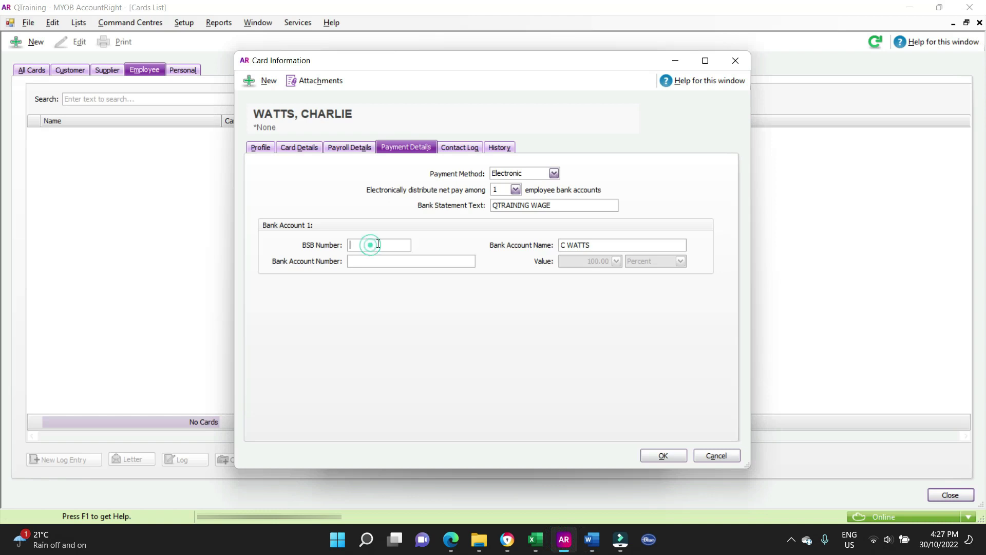
- Copy the bank account number from the starter document and paste it without the space
{"action": "left_click", "coordinate": [399, 261]}
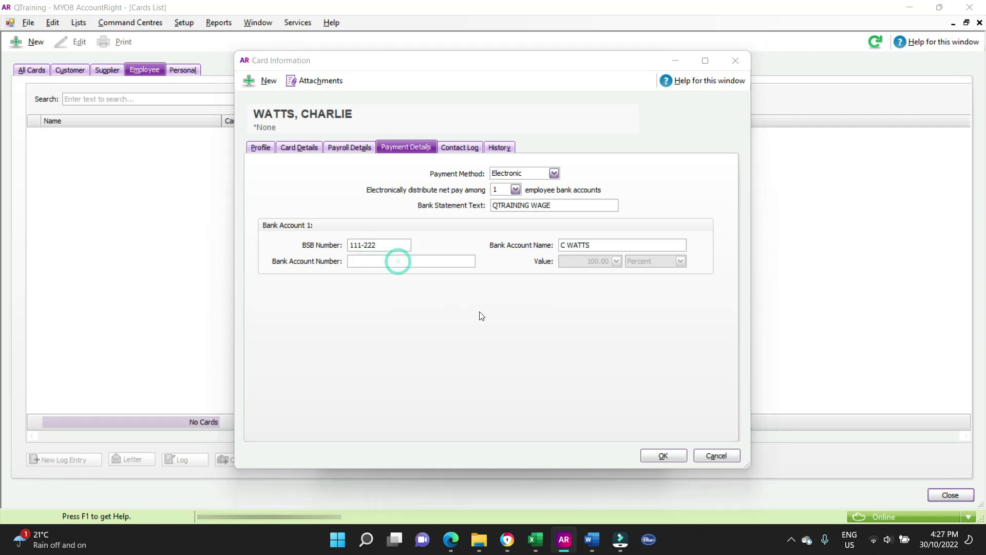
{"action": "key", "text": "alt+Tab"}
{"action": "left_click_drag", "start_coordinate": [449, 427], "coordinate": [489, 428]}
{"action": "key", "text": "ctrl+c"}
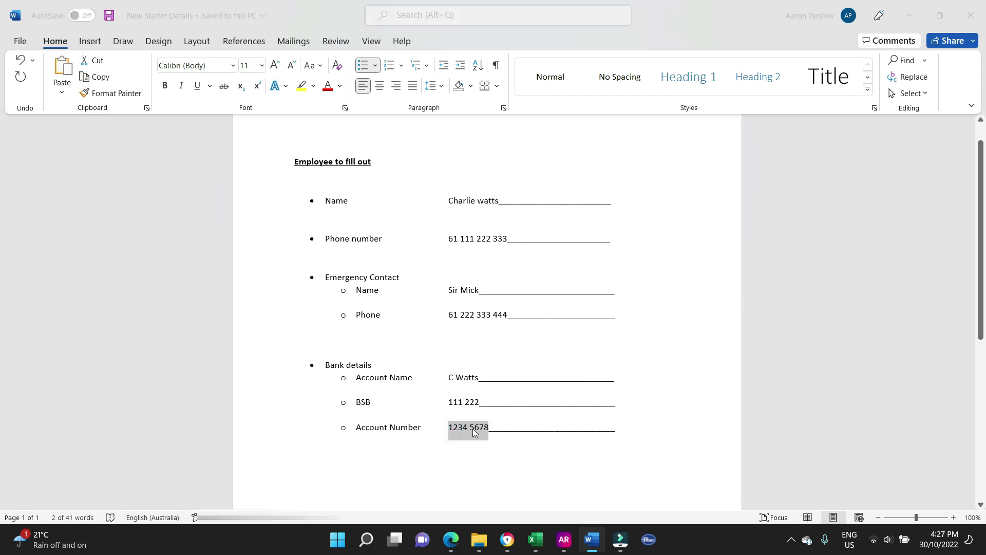
{"action": "key", "text": "alt+Tab"}
{"action": "key", "text": "ctrl+v"}
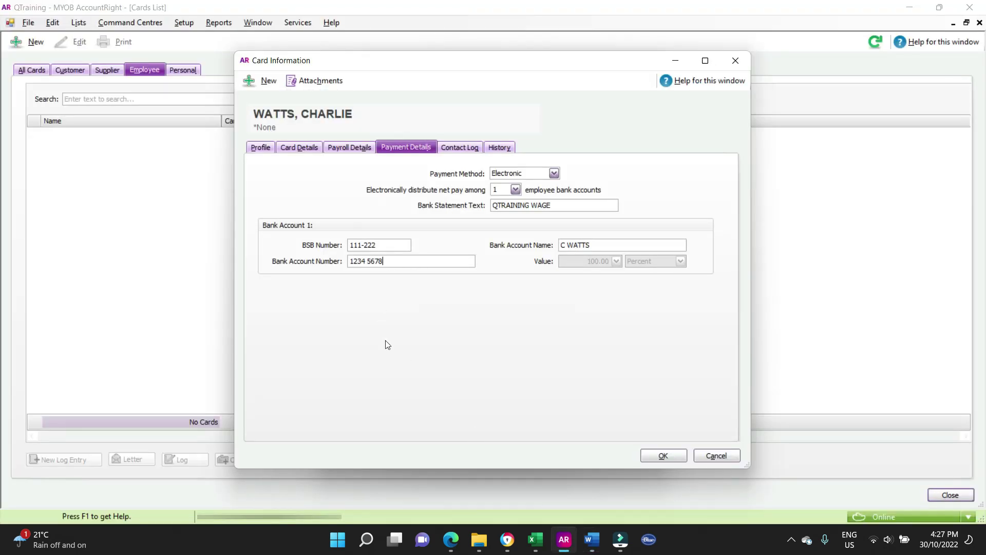
{"action": "left_click", "coordinate": [367, 261]}
{"action": "key", "text": "BackSpace"}
- Start the card's notes with the heading 'Emergency contact:' on a new line
{"action": "left_click", "coordinate": [262, 148]}
{"action": "left_click", "coordinate": [285, 147]}
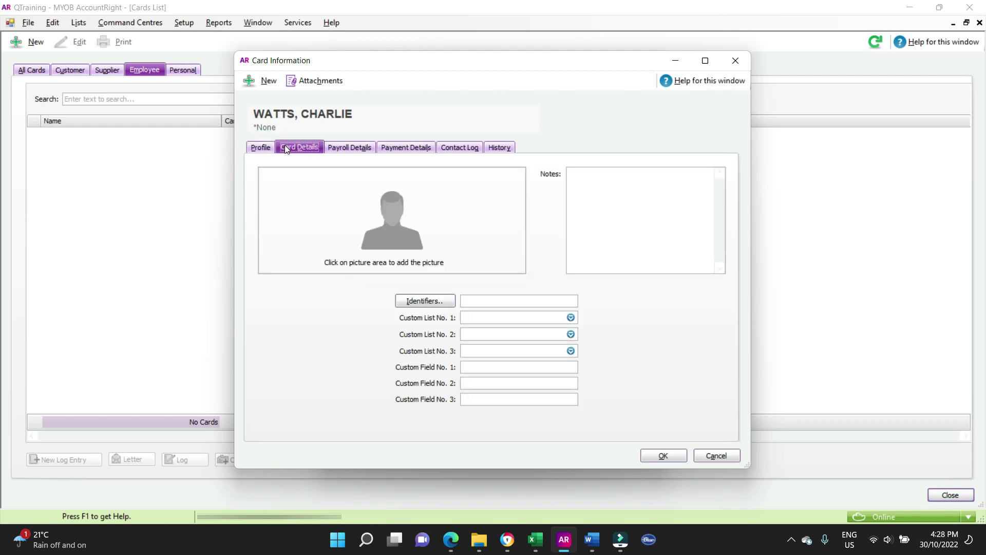
{"action": "left_click", "coordinate": [615, 185]}
{"action": "type", "text": "Emergency contact:"}
{"action": "key", "text": "Return"}
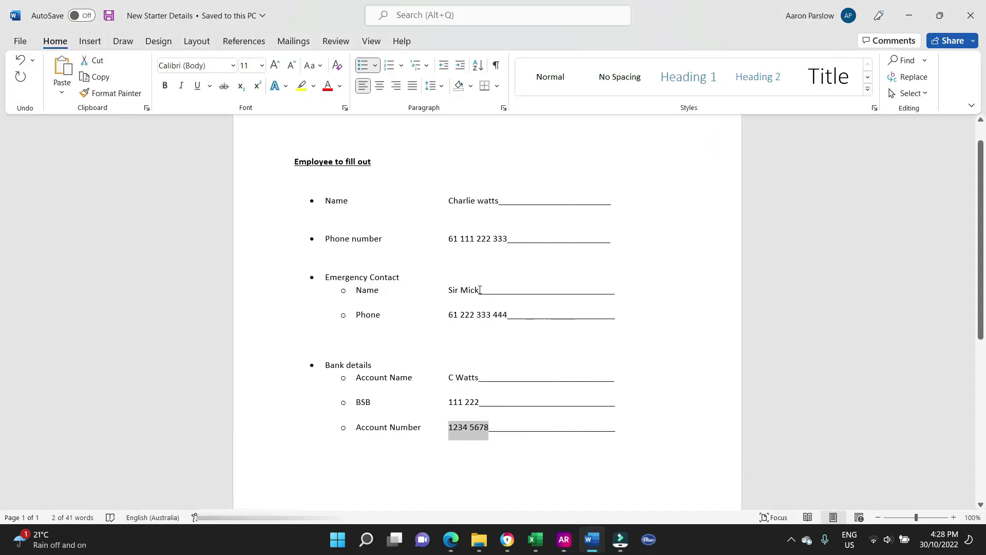
- Paste the emergency contact's phone number from the starter document into the notes and save the card
{"action": "left_click_drag", "start_coordinate": [479, 290], "coordinate": [448, 290]}
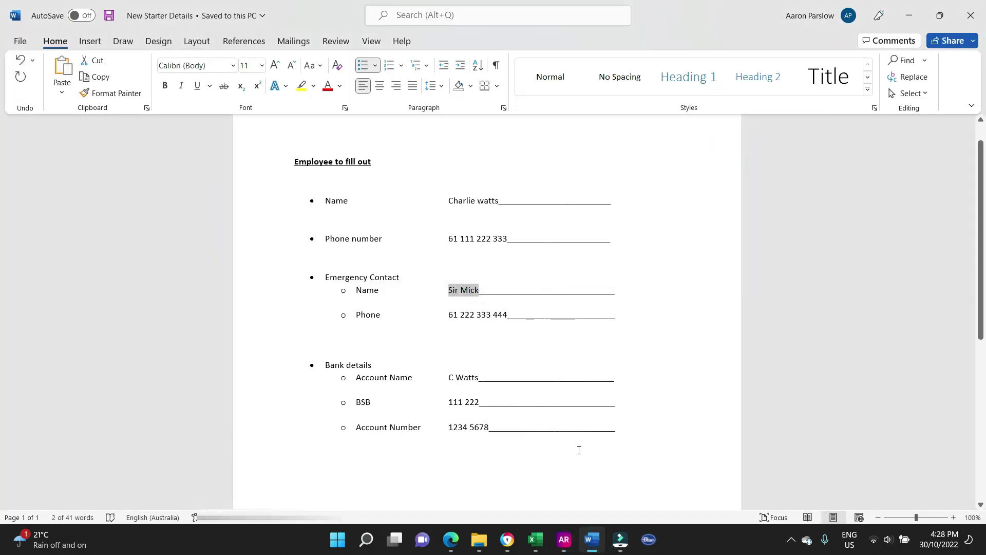
{"action": "key", "text": "alt+Tab"}
{"action": "key", "text": "alt+Tab"}
{"action": "left_click_drag", "start_coordinate": [450, 314], "coordinate": [508, 314]}
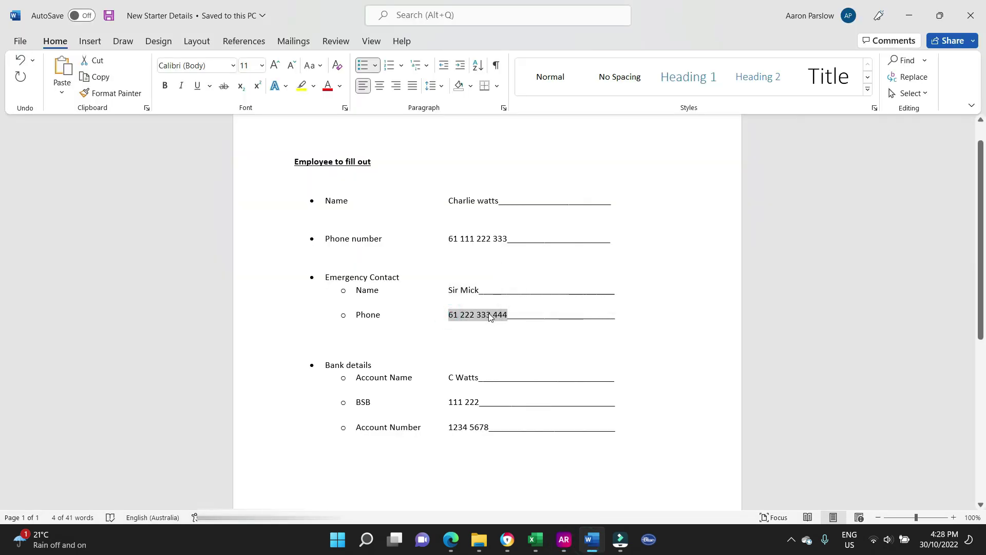
{"action": "key", "text": "alt+Tab"}
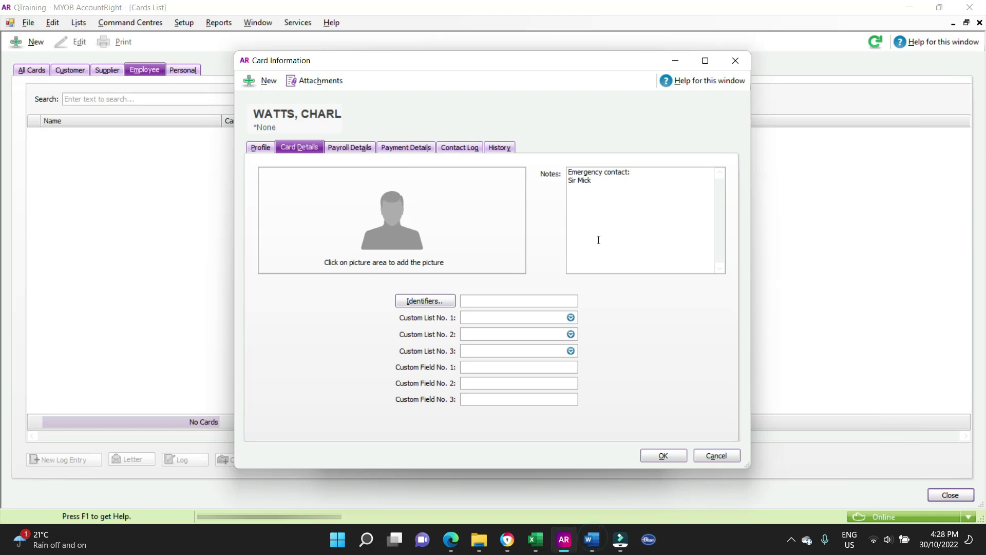
{"action": "key", "text": "ctrl+v"}
{"action": "left_click", "coordinate": [663, 456]}
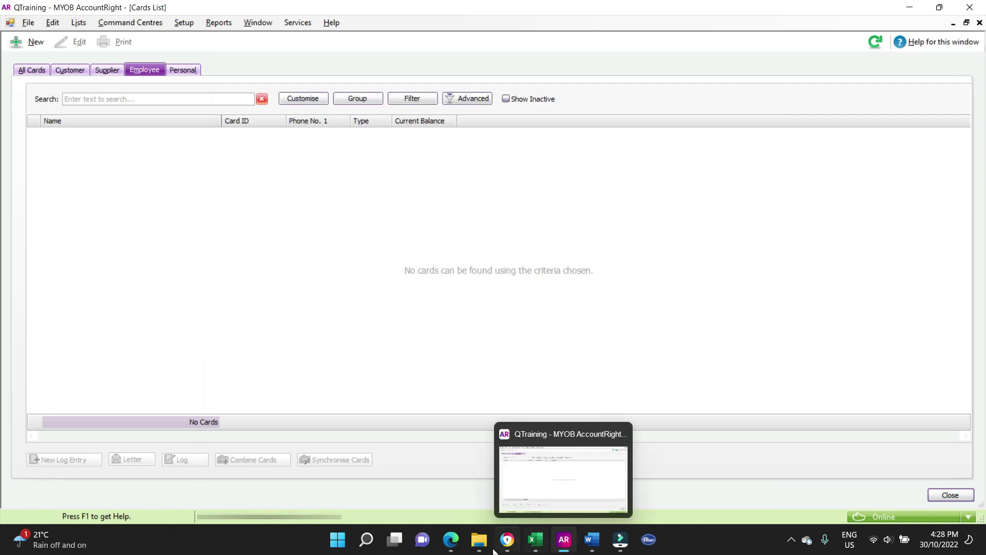
- Look over the TFN declaration PDF and superannuation choice form, then return to the cards list
{"action": "left_click", "coordinate": [450, 539]}
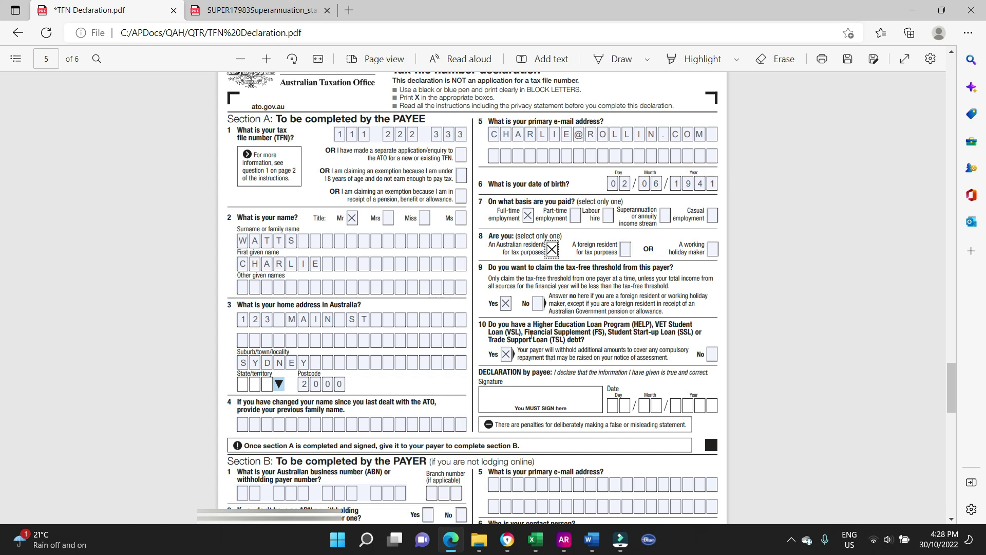
{"action": "left_click", "coordinate": [267, 12]}
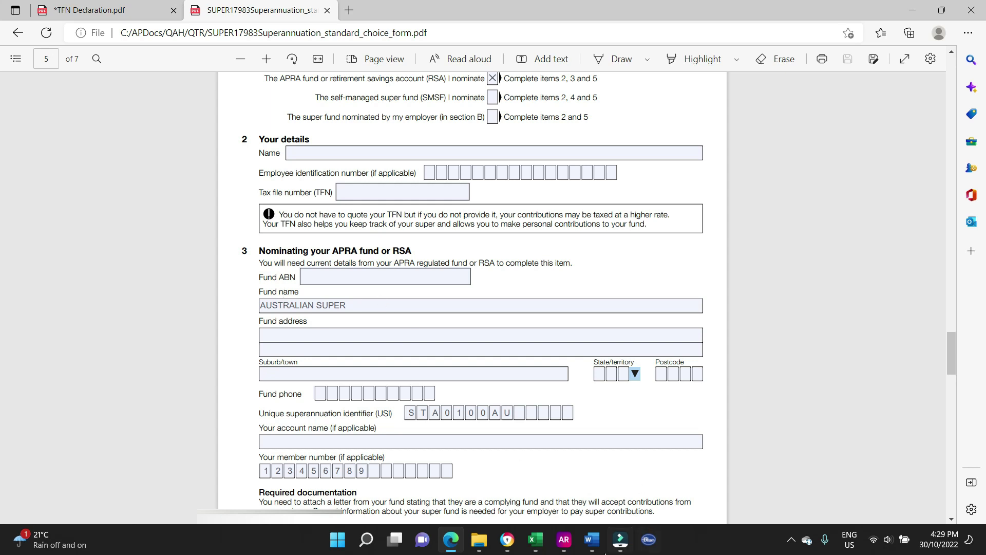
{"action": "mouse_move", "coordinate": [563, 546]}
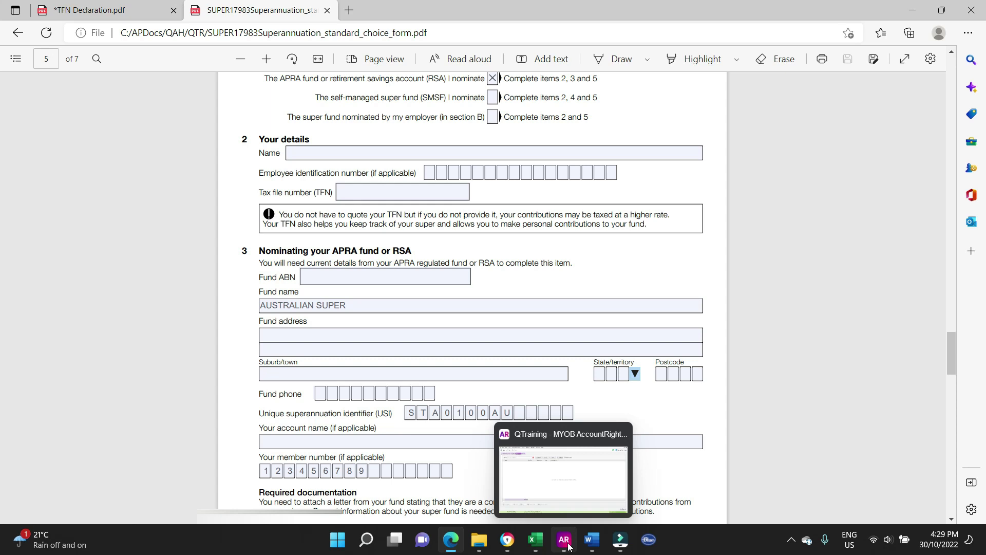
{"action": "left_click", "coordinate": [562, 480]}
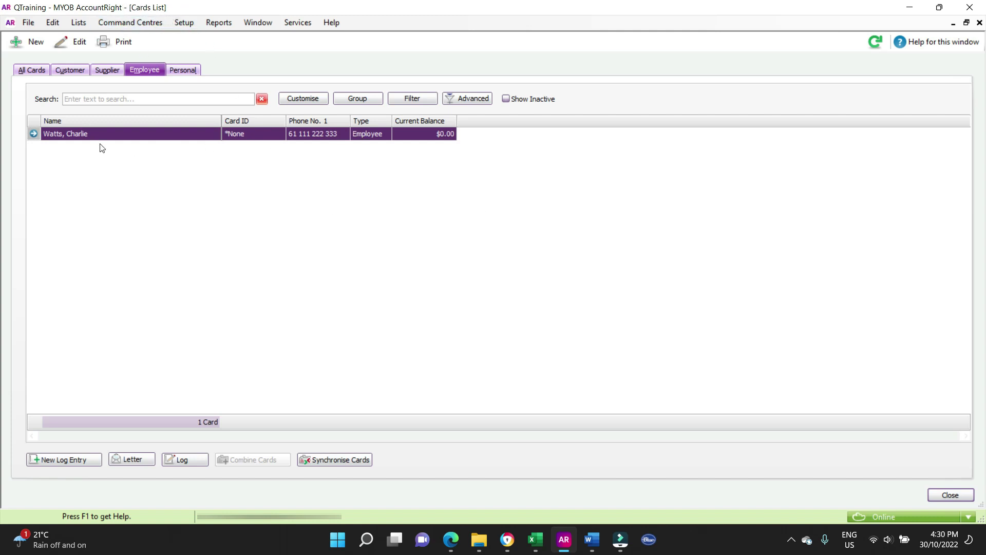
- Open the new employee's card and check its contact log, cancelling a new log entry
{"action": "left_click", "coordinate": [33, 133]}
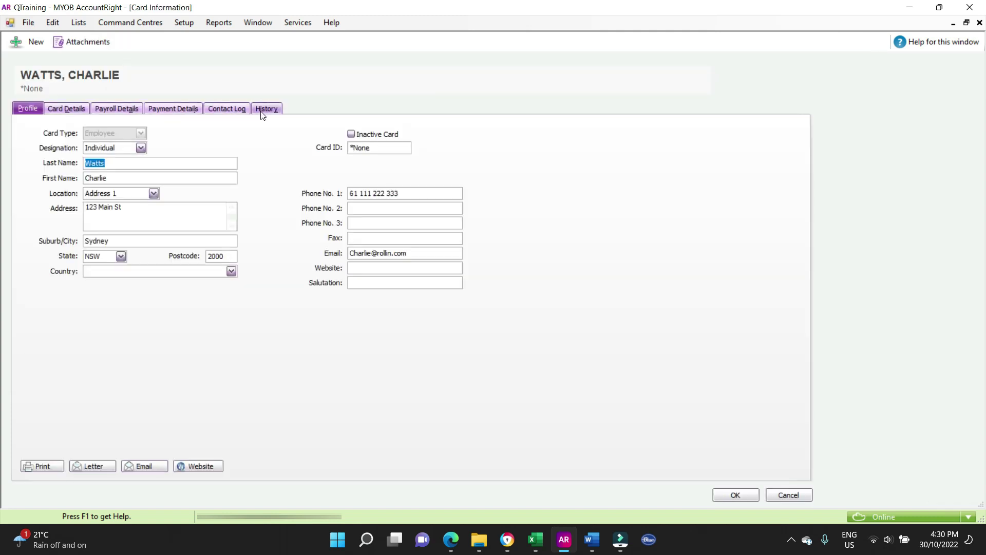
{"action": "left_click", "coordinate": [229, 110]}
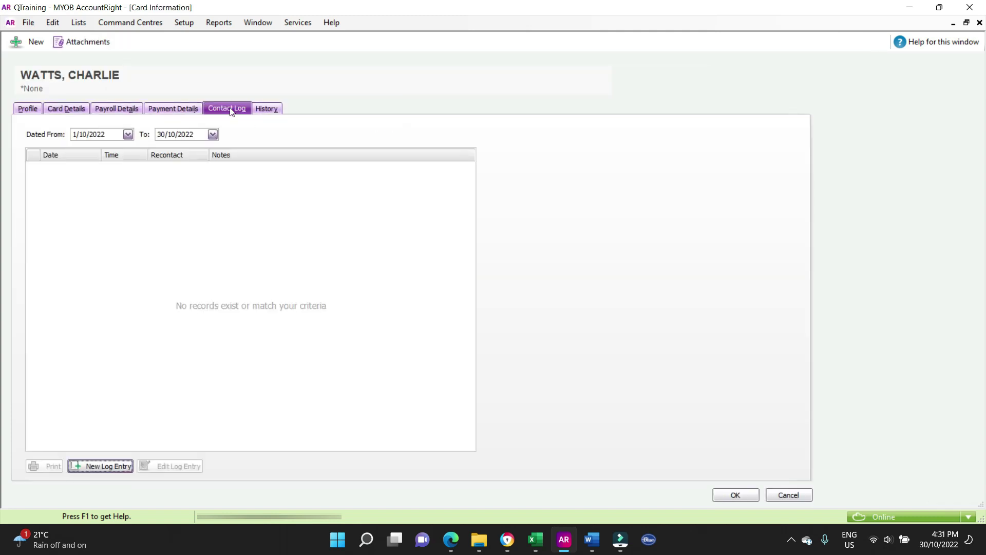
{"action": "left_click", "coordinate": [109, 466]}
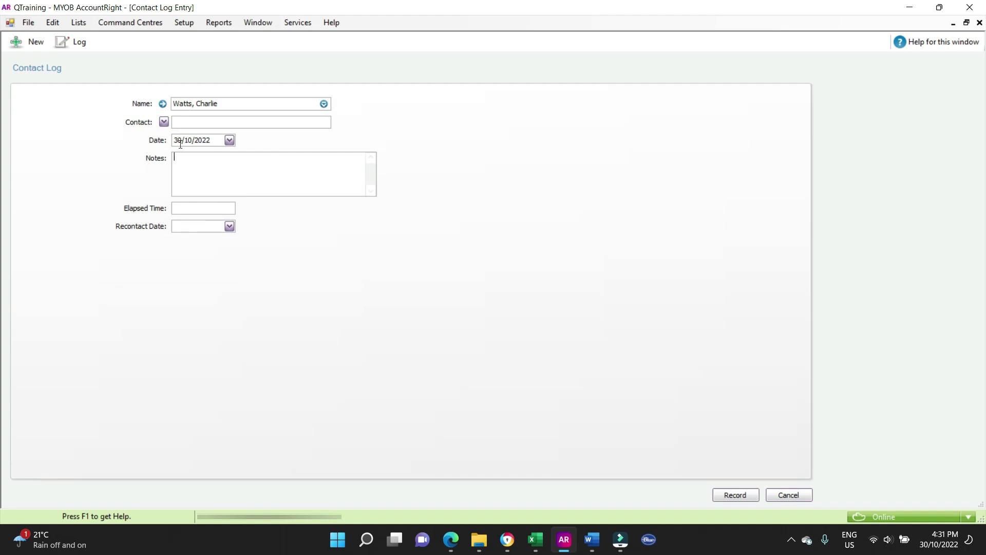
{"action": "left_click", "coordinate": [788, 495]}
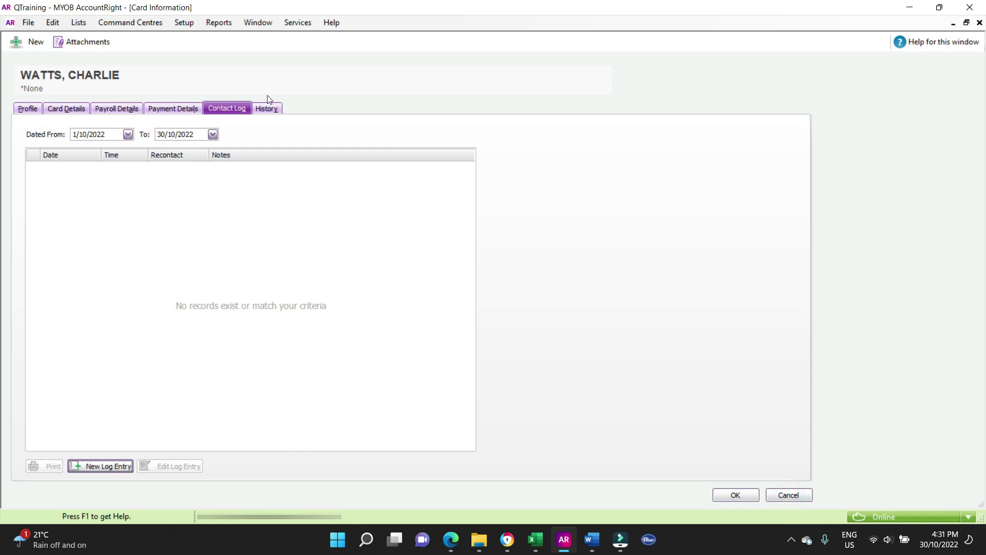
- Review the payment, wage, leave, superannuation, card details and profile pages, then close with OK
{"action": "left_click", "coordinate": [165, 108]}
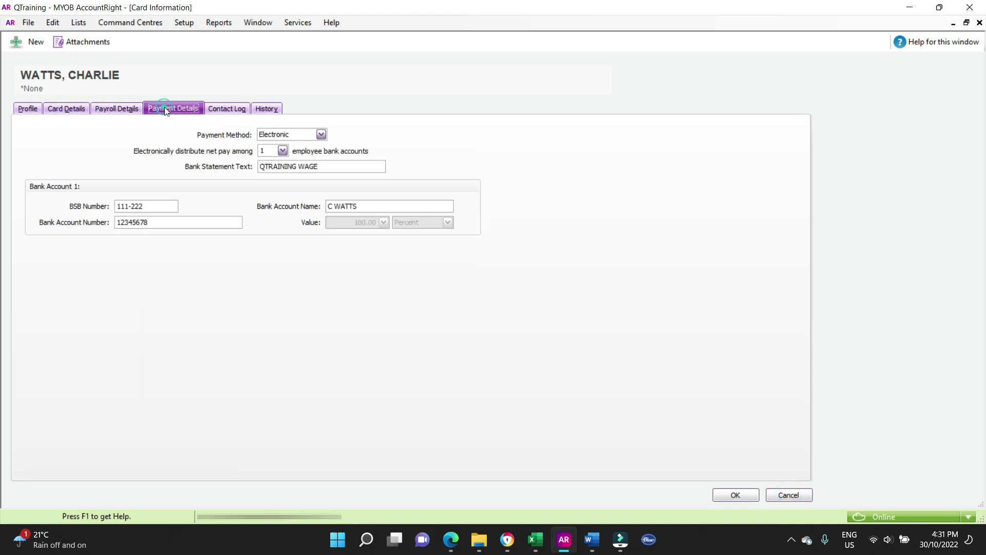
{"action": "left_click", "coordinate": [138, 108]}
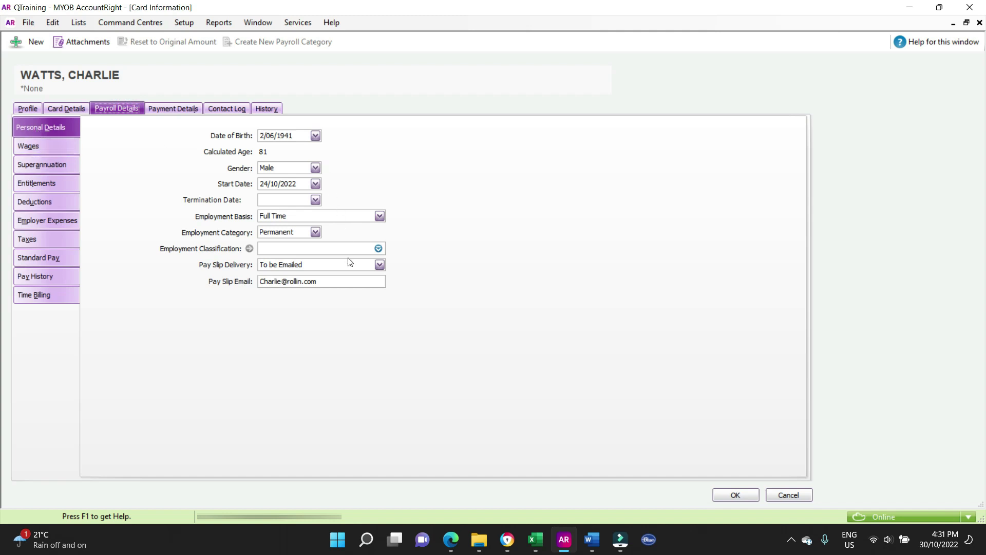
{"action": "left_click", "coordinate": [44, 149]}
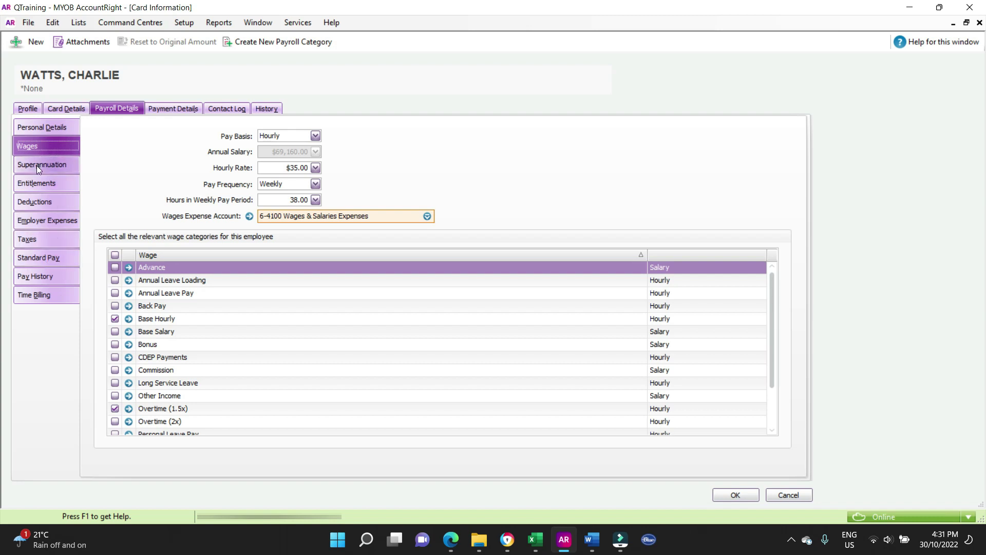
{"action": "left_click", "coordinate": [40, 183]}
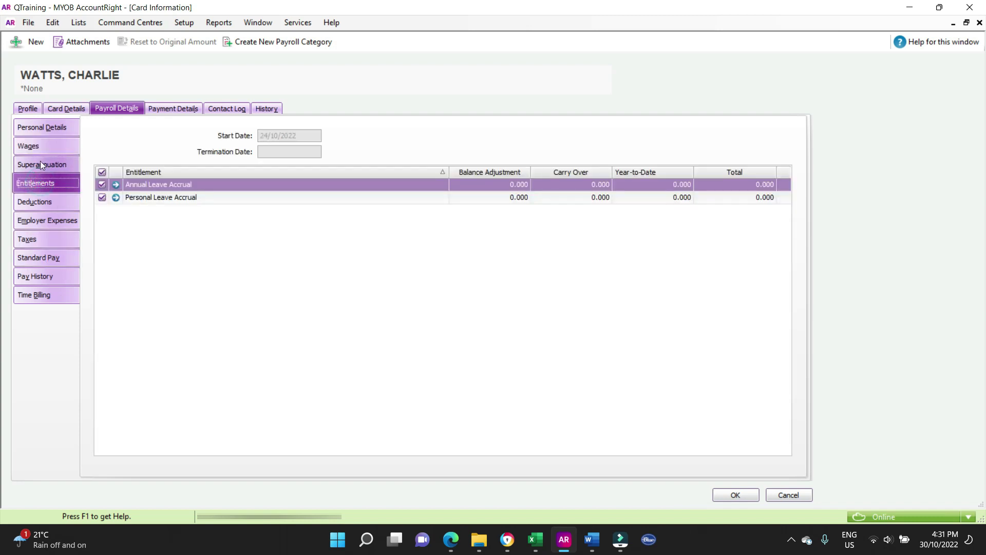
{"action": "left_click", "coordinate": [40, 161]}
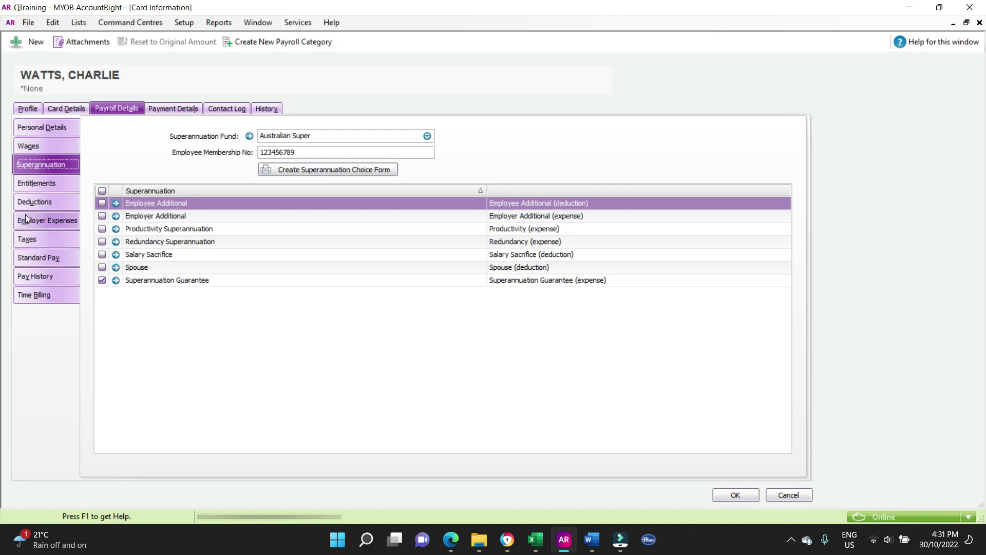
{"action": "left_click", "coordinate": [65, 108]}
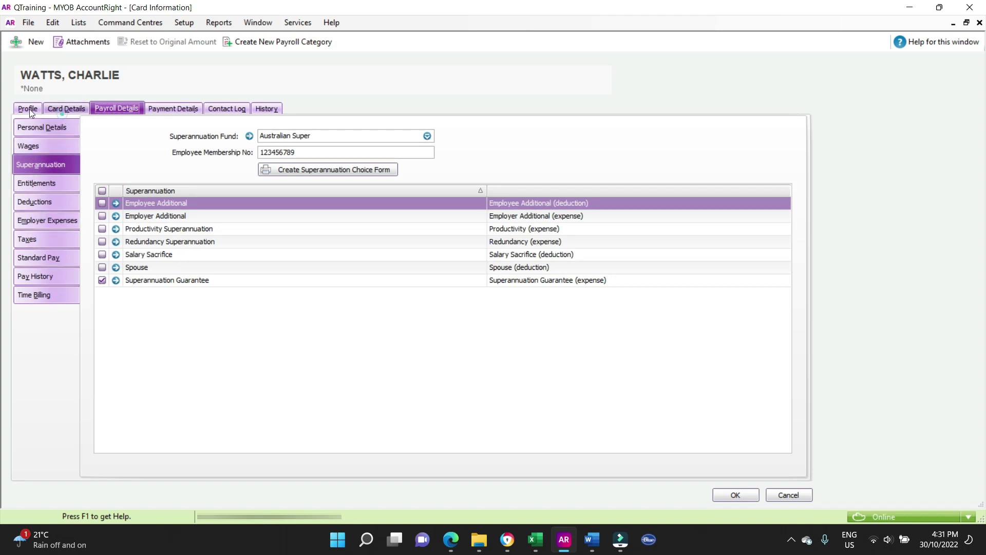
{"action": "left_click", "coordinate": [25, 110]}
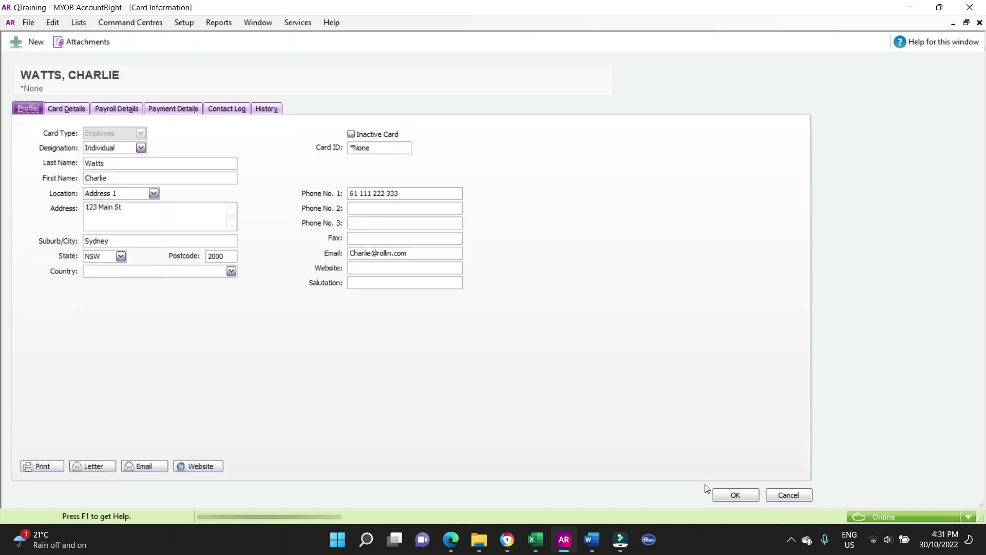
{"action": "left_click", "coordinate": [736, 495]}
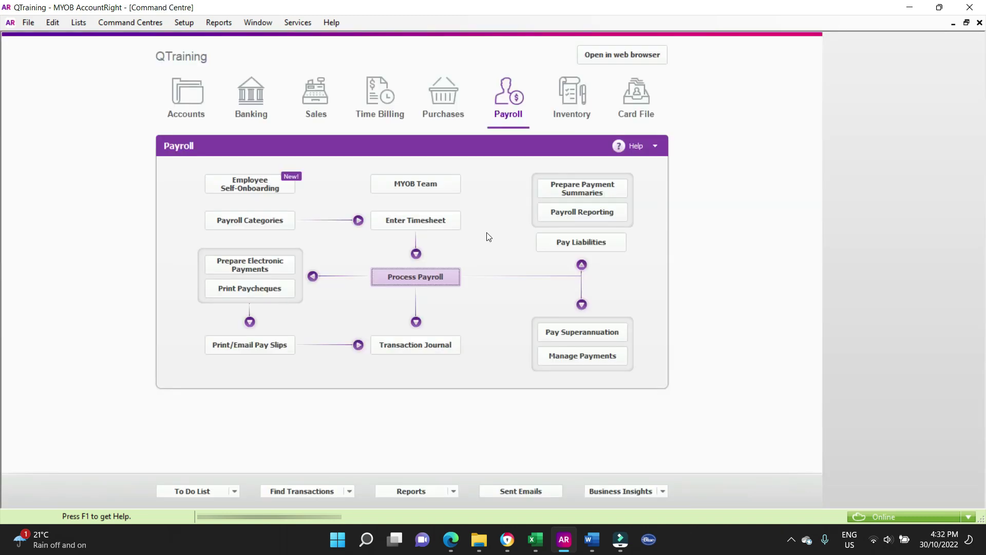
{"action": "left_click", "coordinate": [425, 219]}
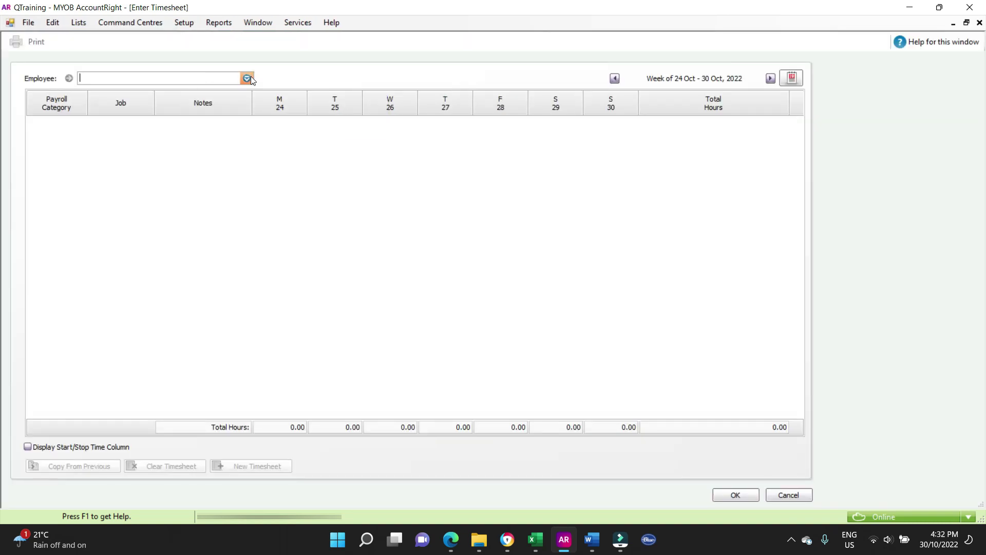
{"action": "left_click", "coordinate": [250, 78]}
{"action": "double_click", "coordinate": [226, 108]}
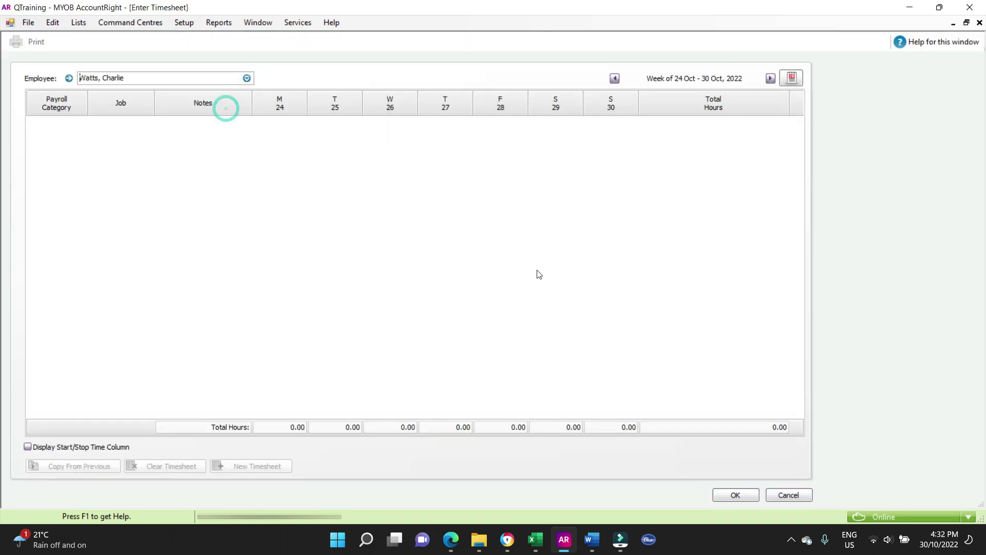
{"action": "key", "text": "Escape"}
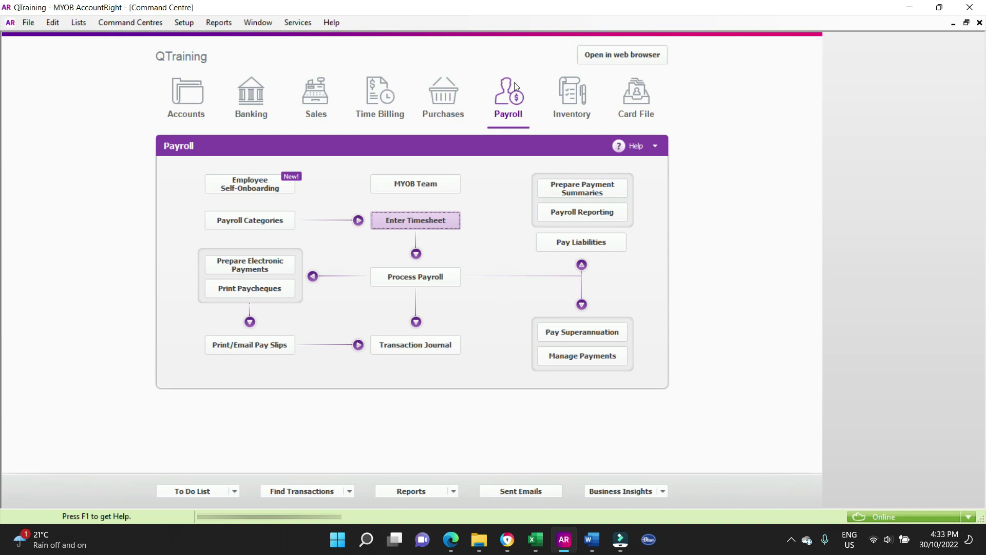
- Go to Card File and open the Cards List to see the new employee
{"action": "left_click", "coordinate": [621, 91]}
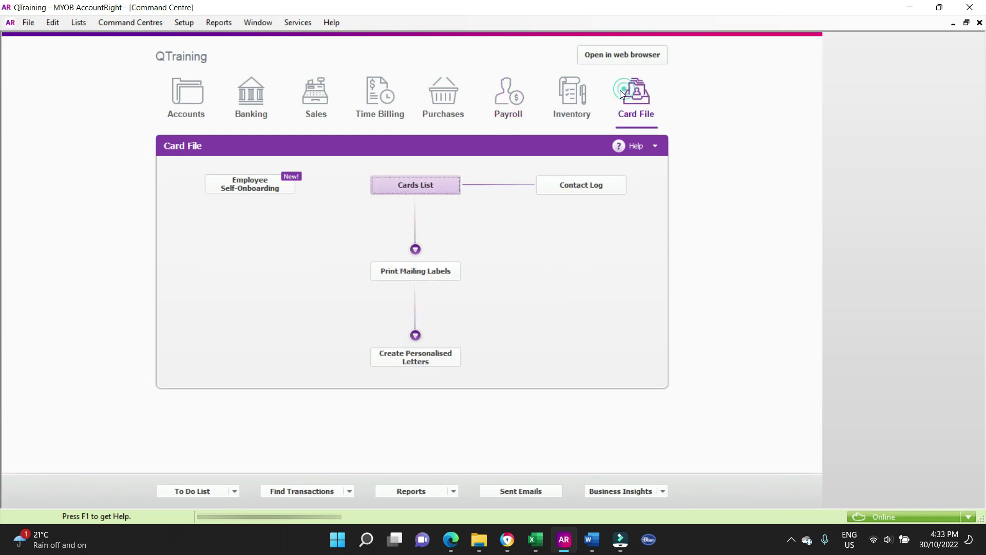
{"action": "left_click", "coordinate": [402, 186]}
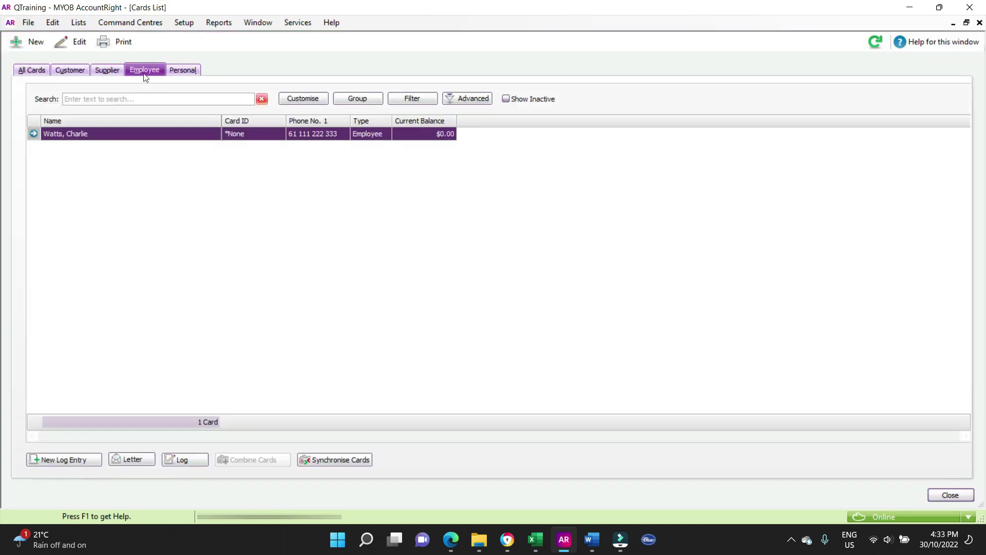